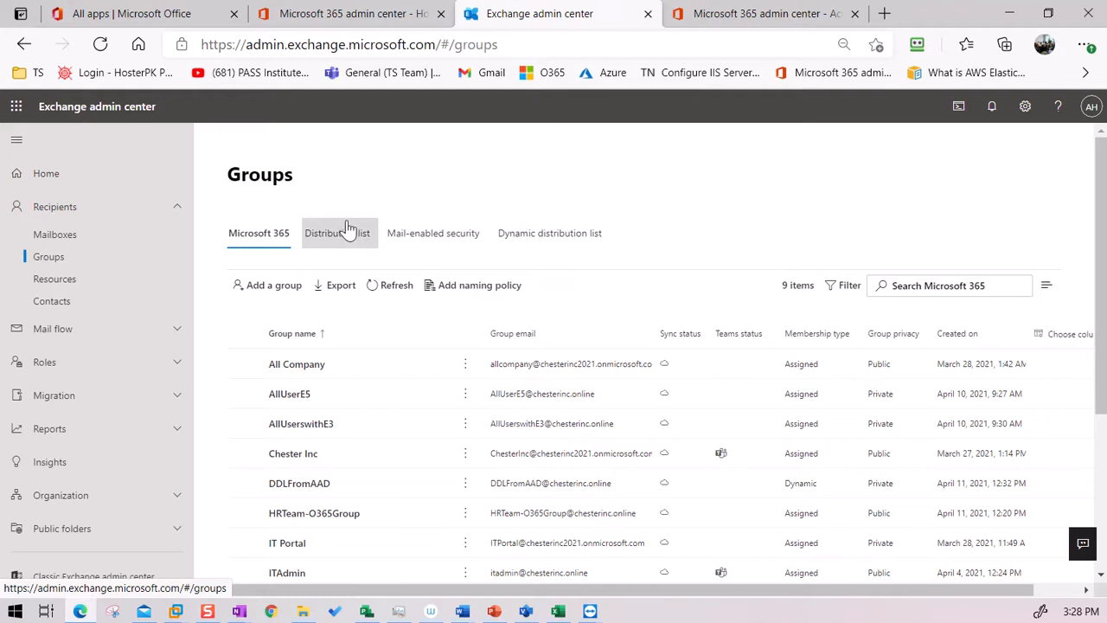
Step: Begin adding a new group with Microsoft 365 kept as the group type
click(259, 285)
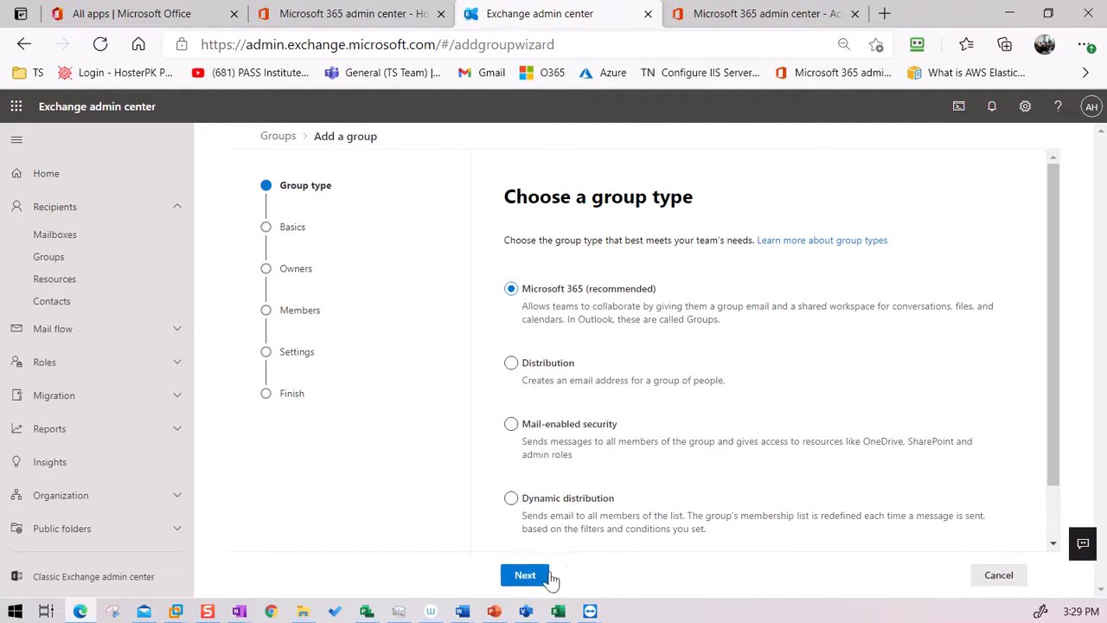
click(525, 577)
Step: Name the Microsoft 365 group test-M365grp and advance to the owners step
click(576, 310)
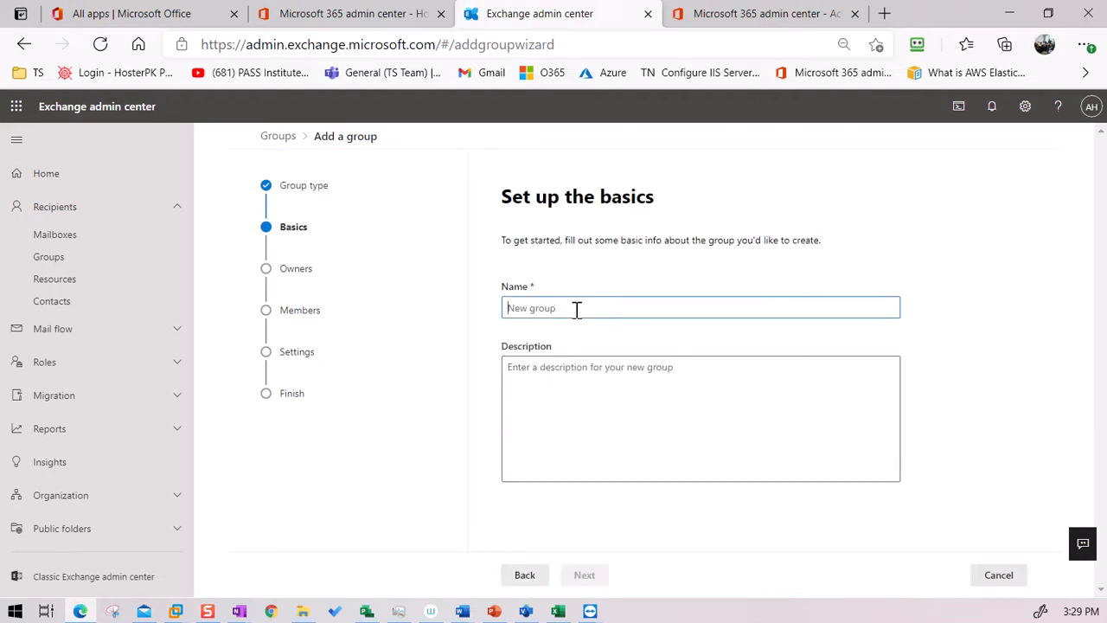
text(test-M365grp)
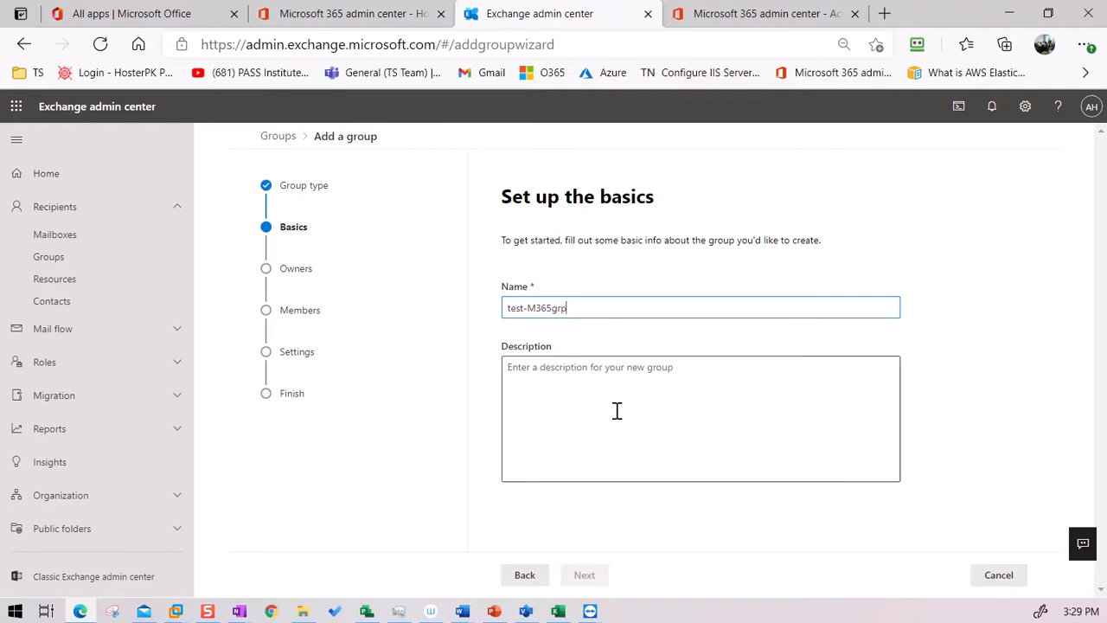
click(577, 426)
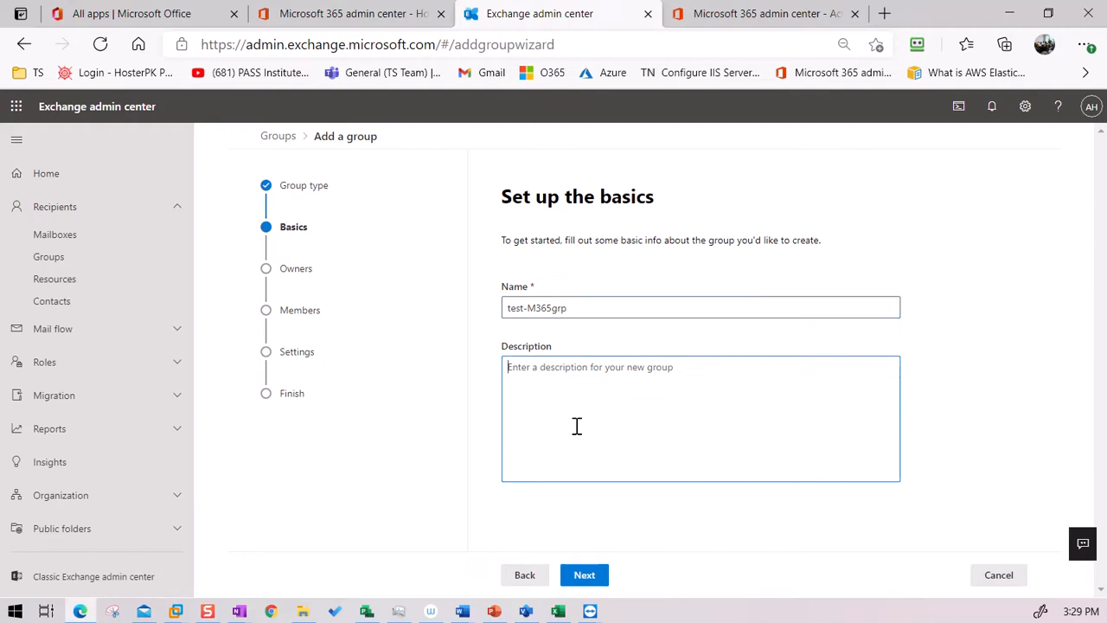
click(584, 575)
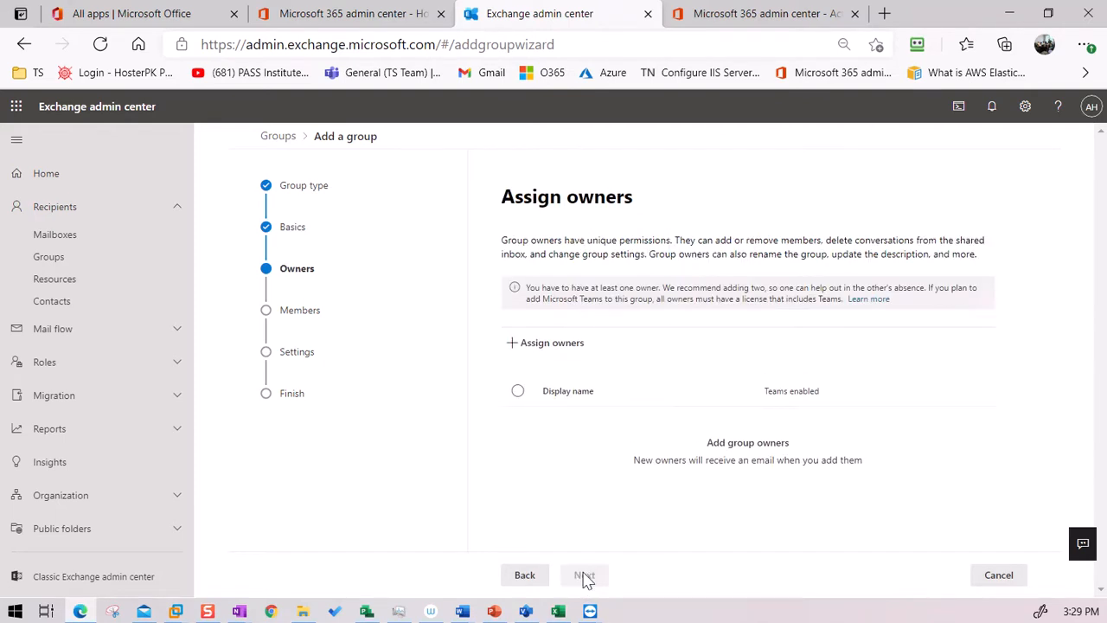
Step: Assign the first listed user as the group's owner and continue to members
click(551, 346)
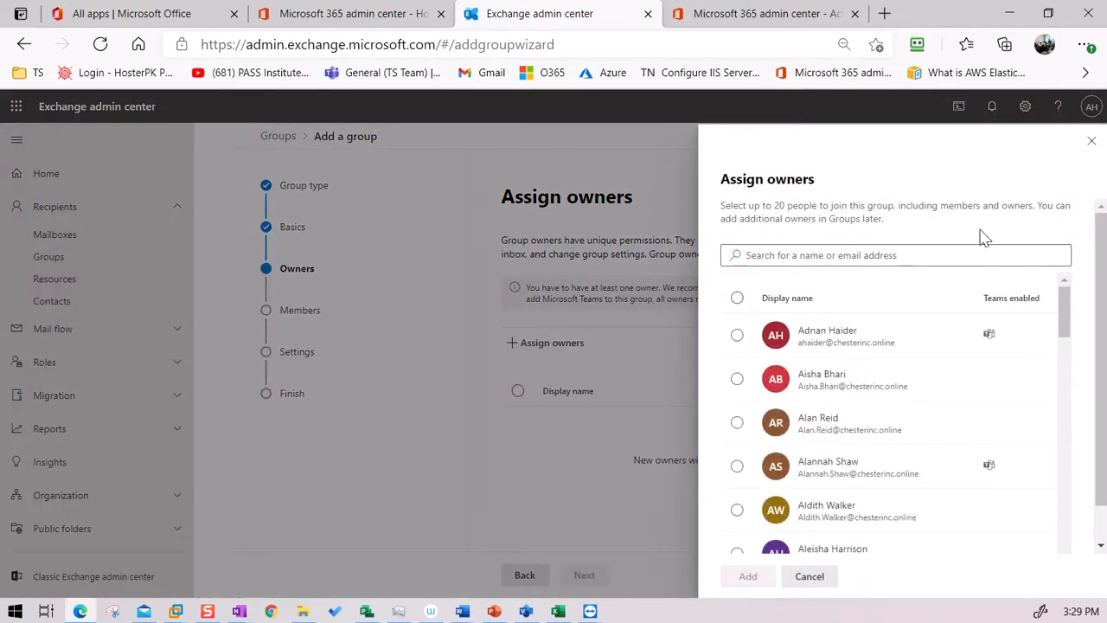
click(832, 339)
click(750, 576)
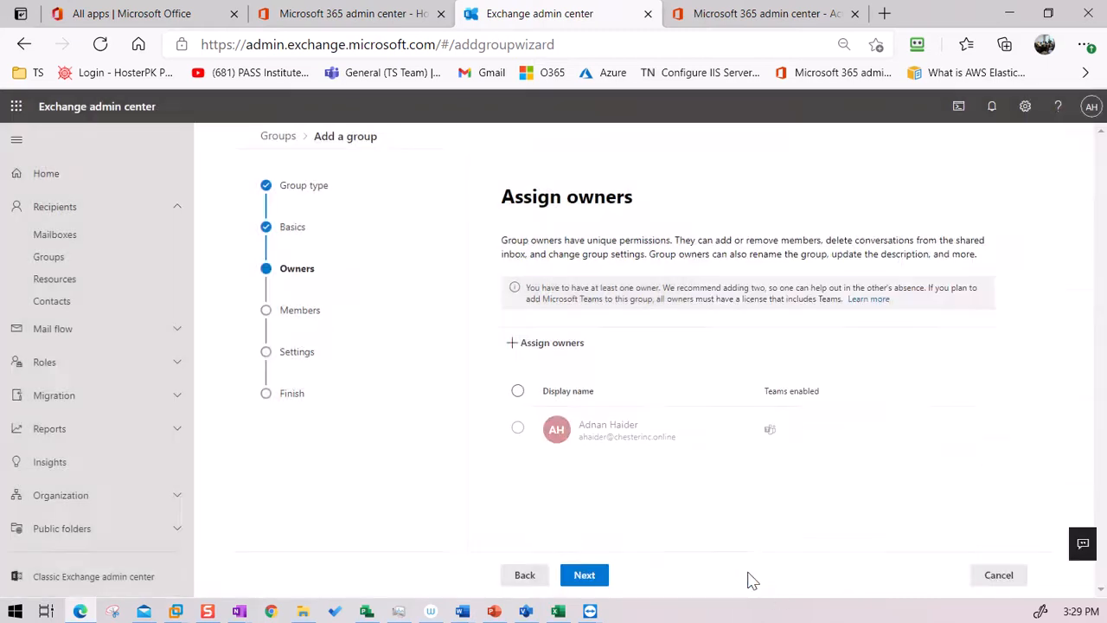
click(585, 576)
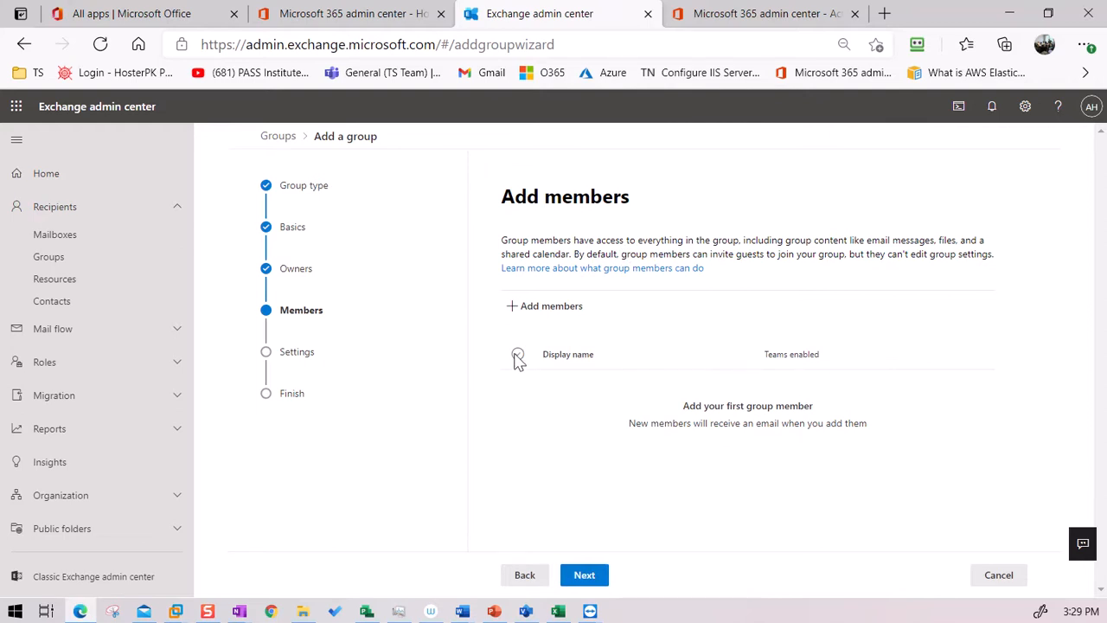
Step: Open the member picker and select the first user to add
click(547, 310)
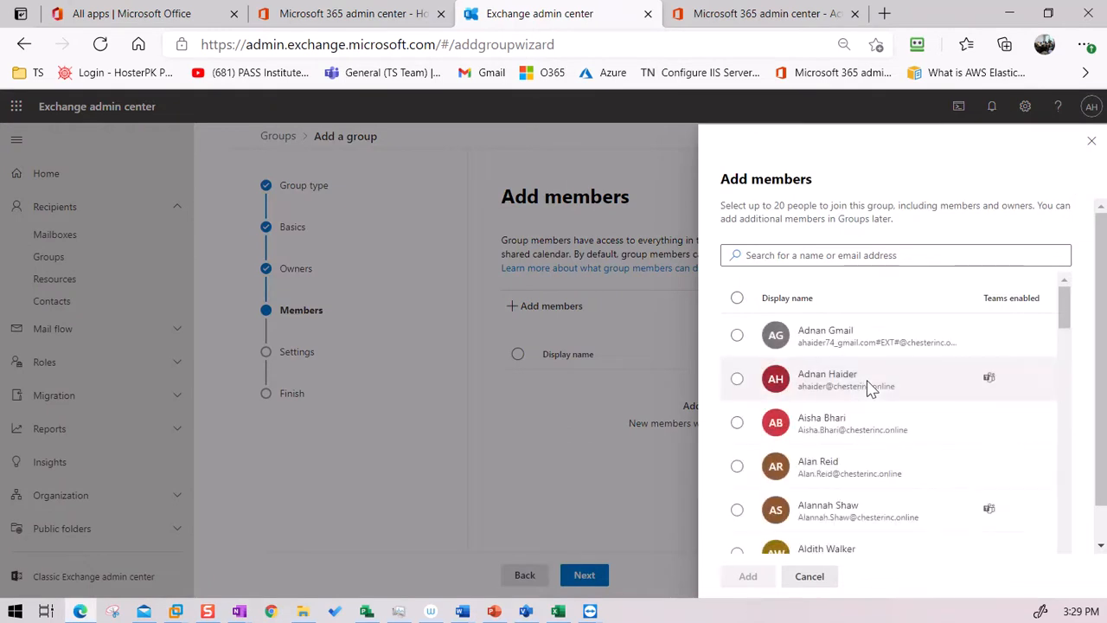
scroll(865, 451, down, 1)
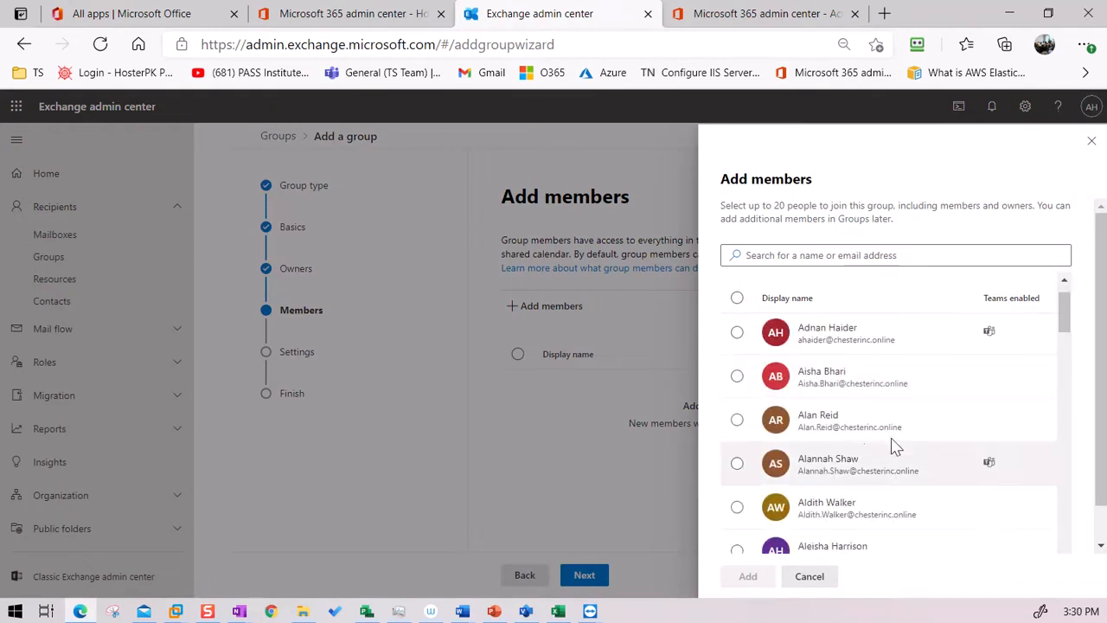
click(831, 419)
click(837, 465)
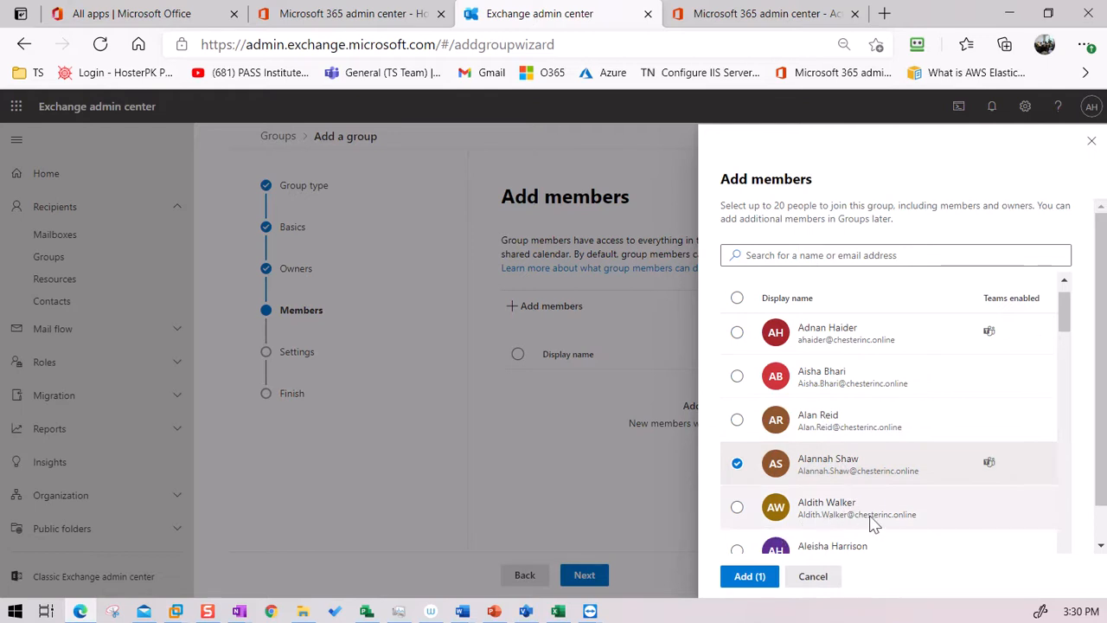
scroll(847, 485, down, 4)
click(823, 446)
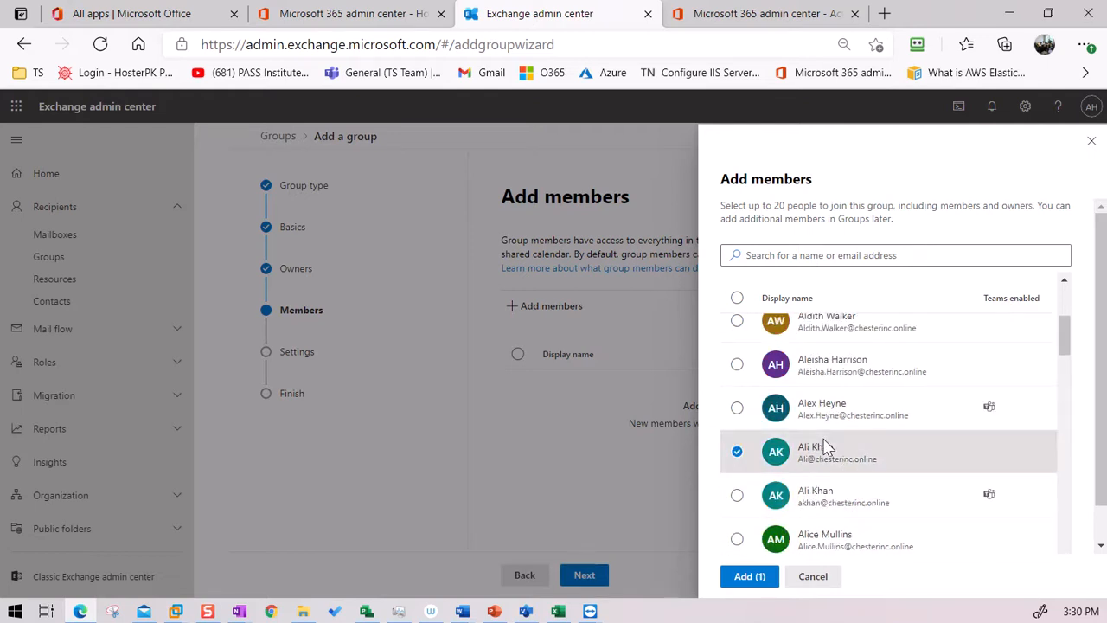
click(833, 413)
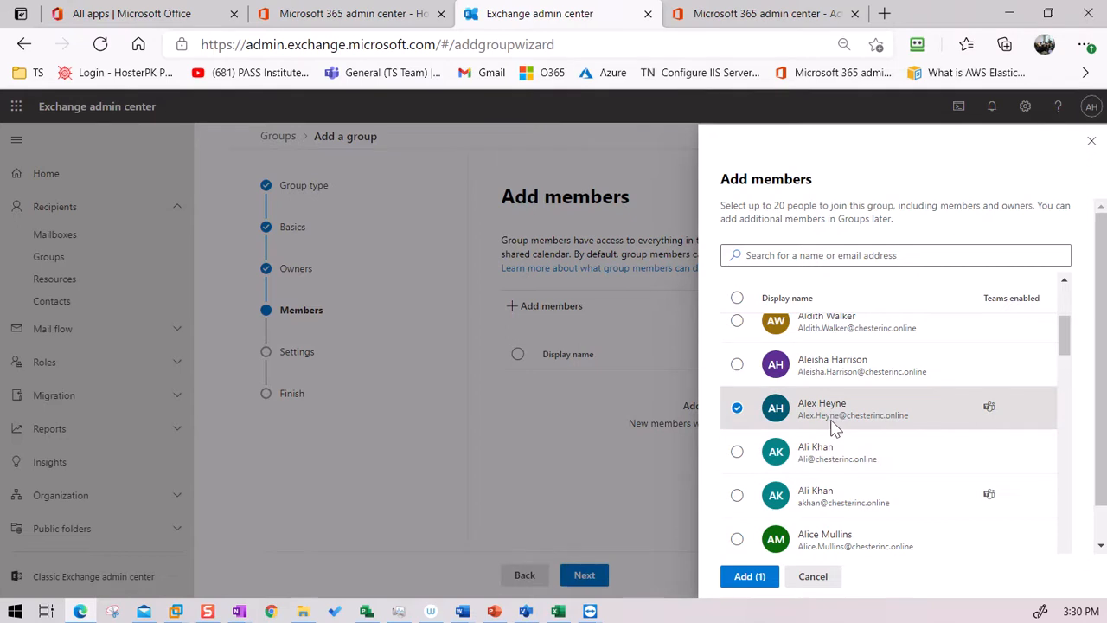
Step: Select two more users and add all three as group members
scroll(838, 467, up, 3)
scroll(838, 463, up, 2)
scroll(818, 422, down, 4)
drag(1066, 337, 1062, 277)
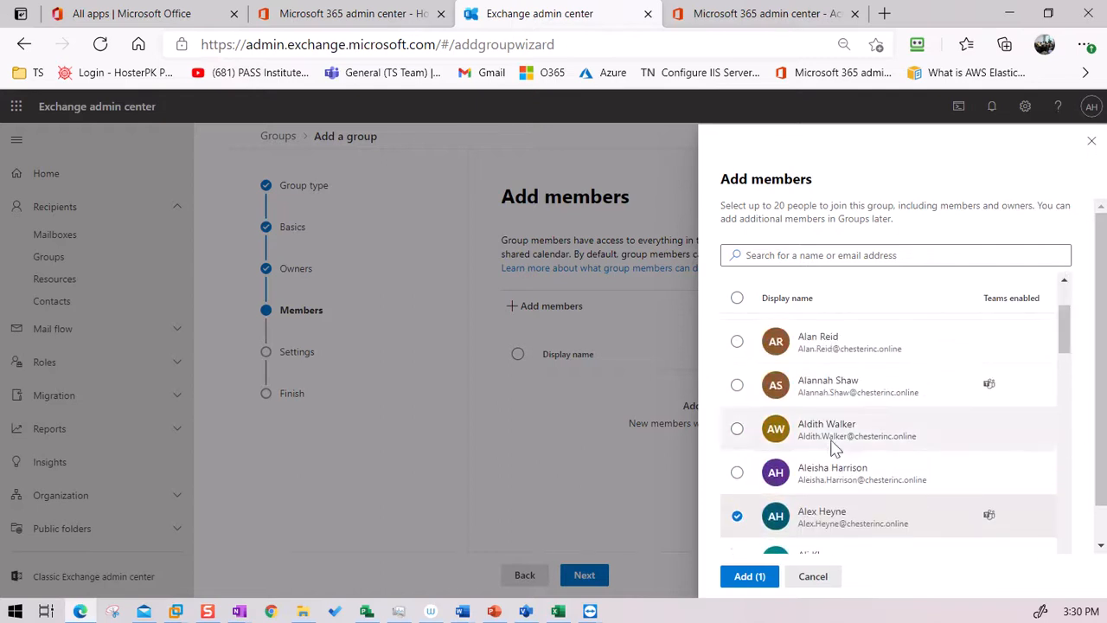
click(737, 386)
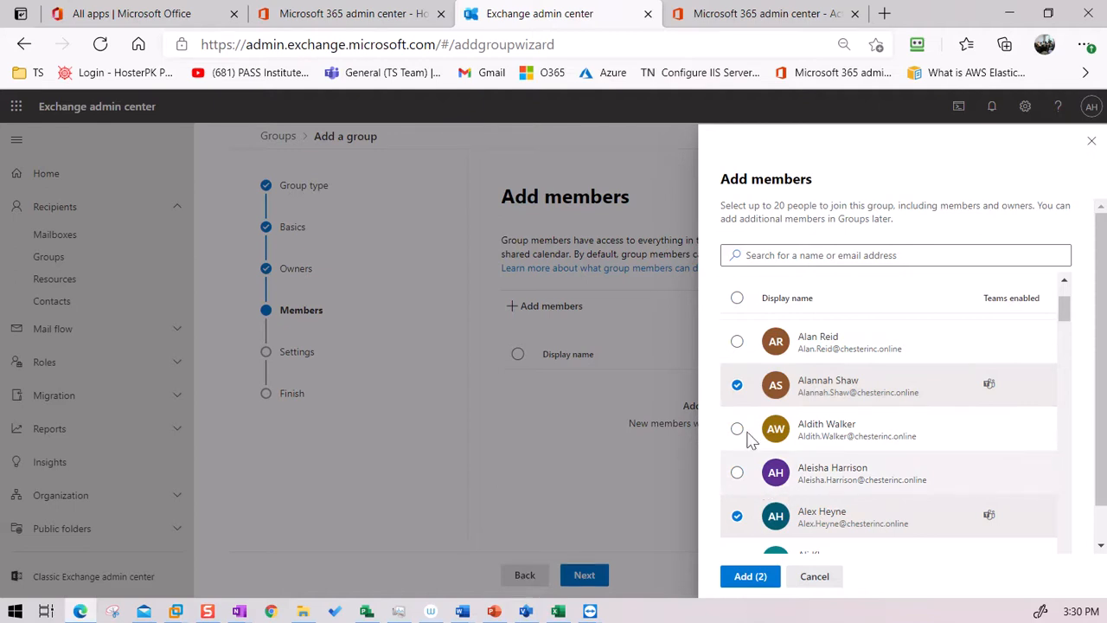
click(738, 342)
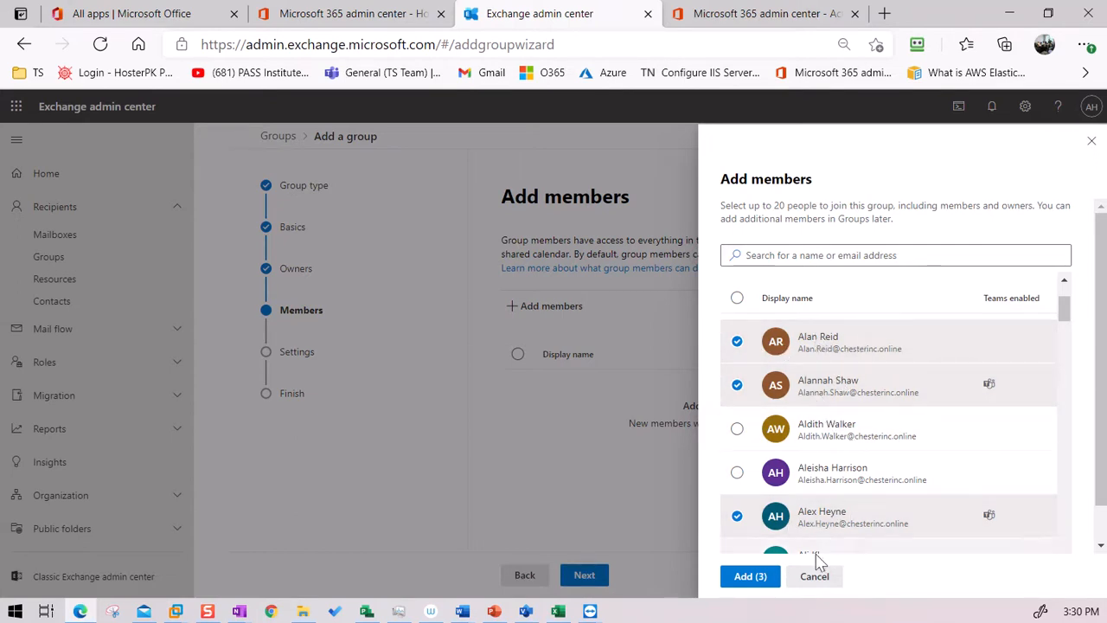
scroll(853, 467, down, 1)
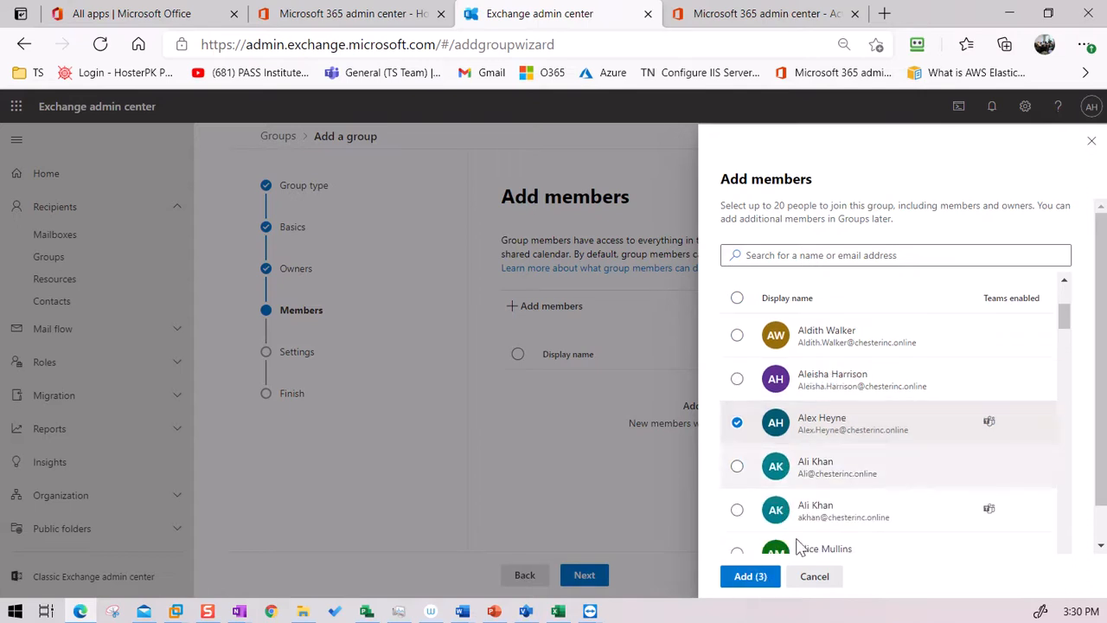
click(747, 579)
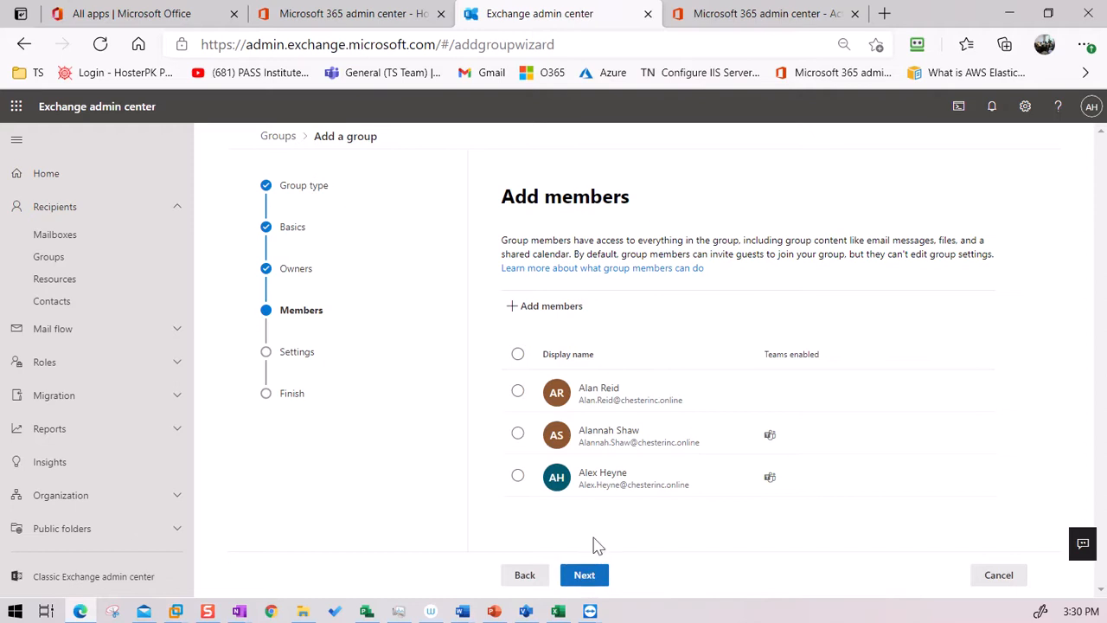
Step: Set the group email address to test-M365grp by copying the name from Basics
click(594, 581)
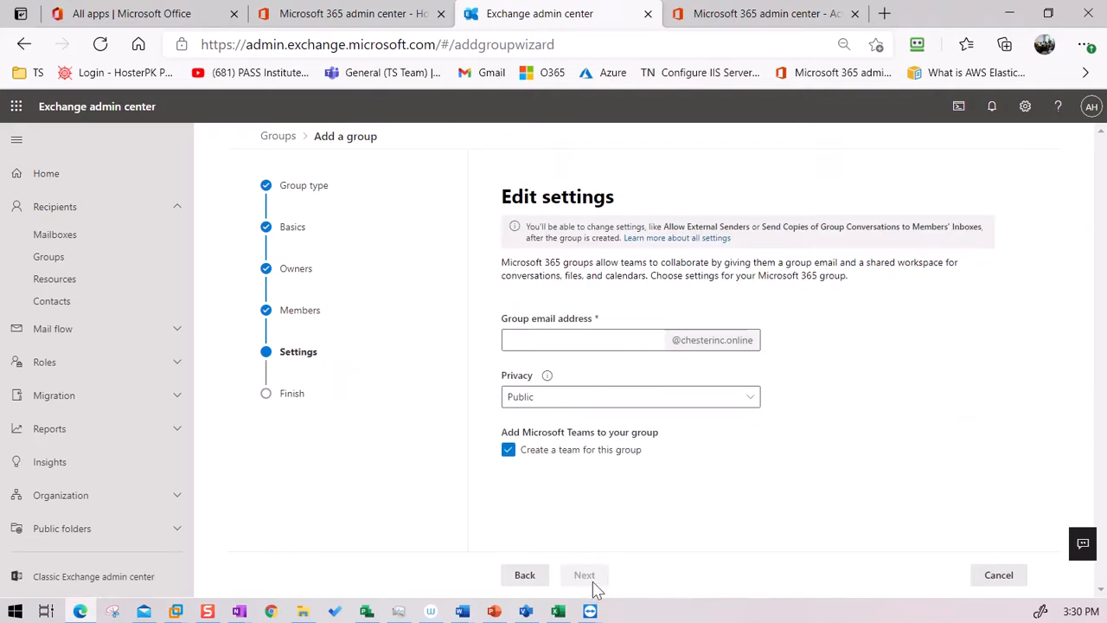
click(560, 340)
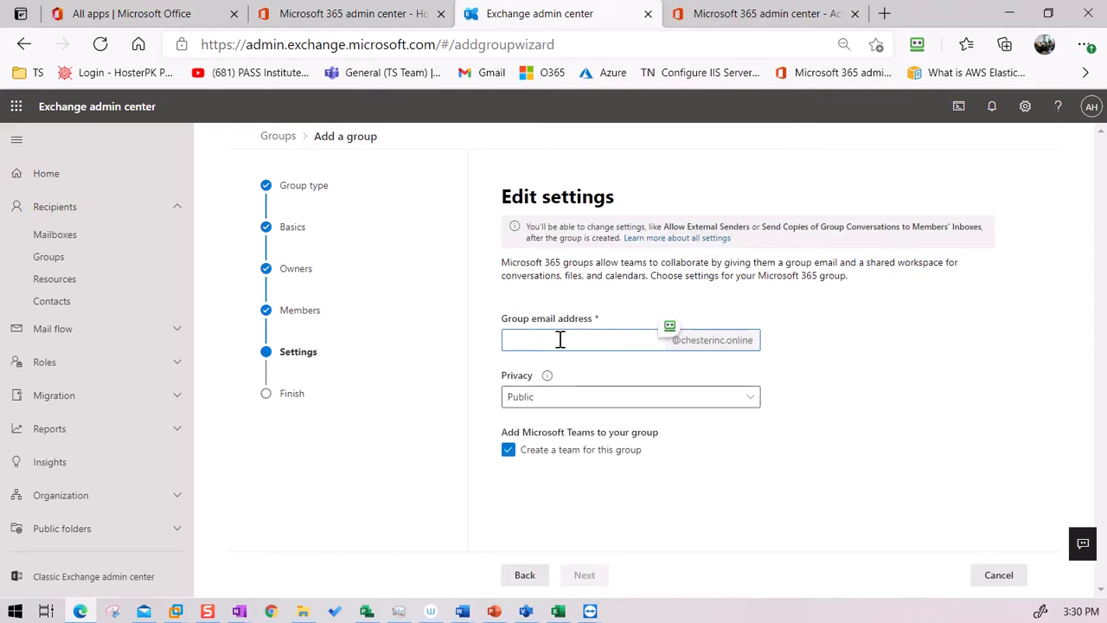
click(524, 577)
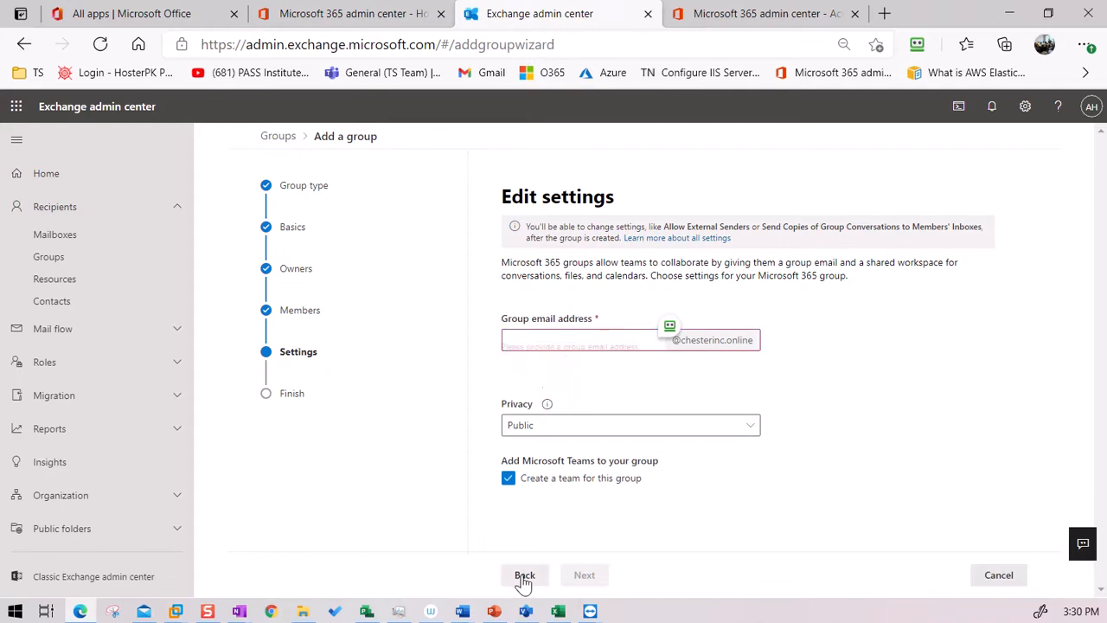
click(523, 577)
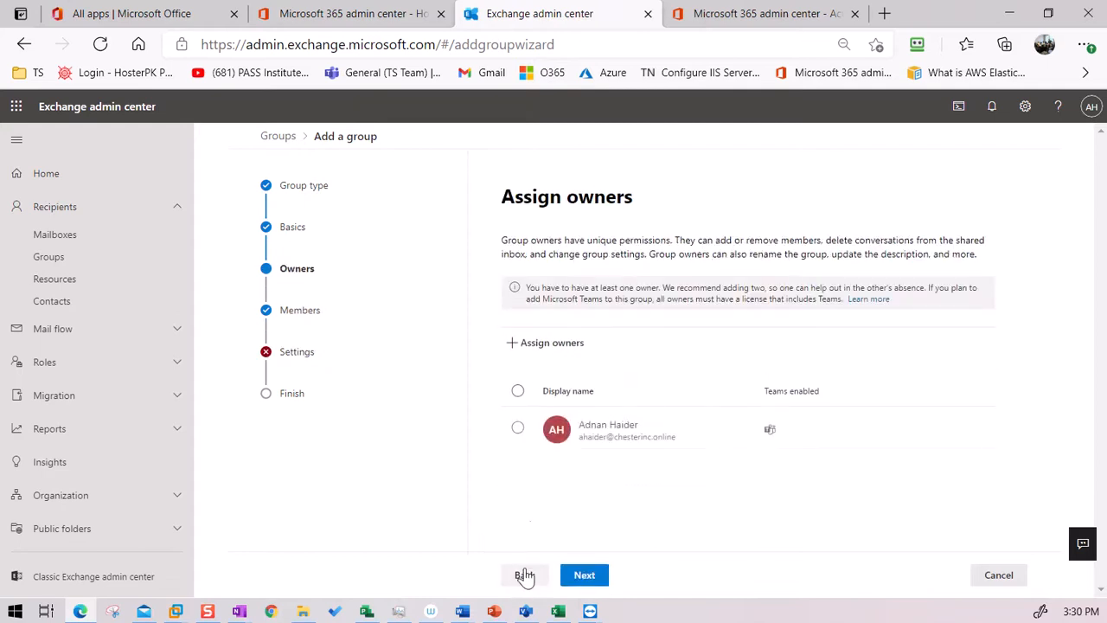
click(540, 573)
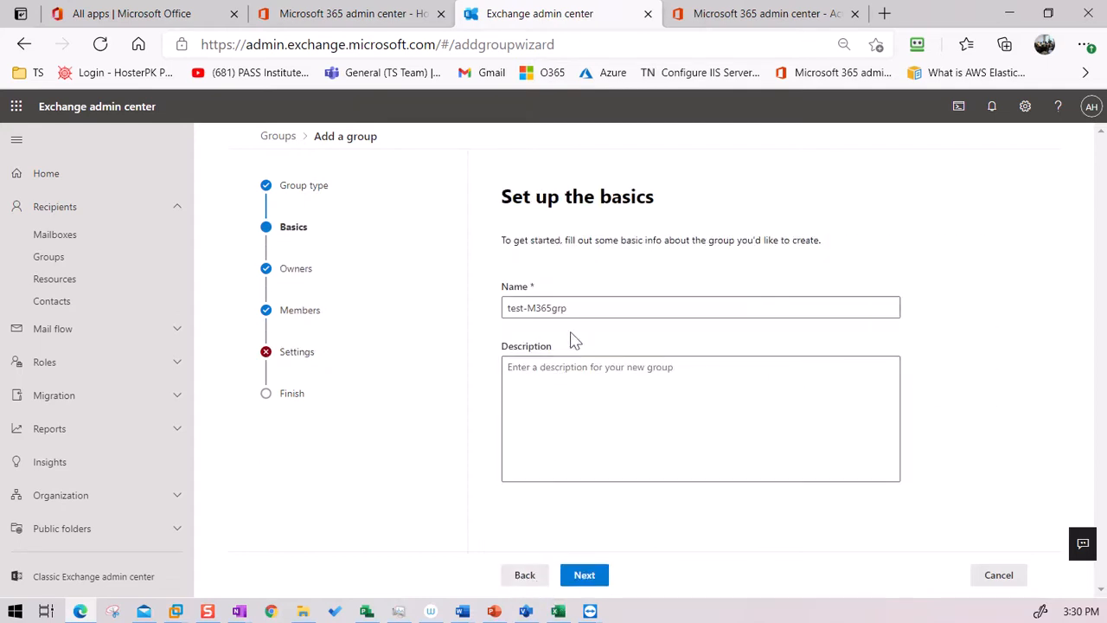
drag(576, 304, 448, 309)
key(ctrl+c)
click(585, 575)
click(586, 576)
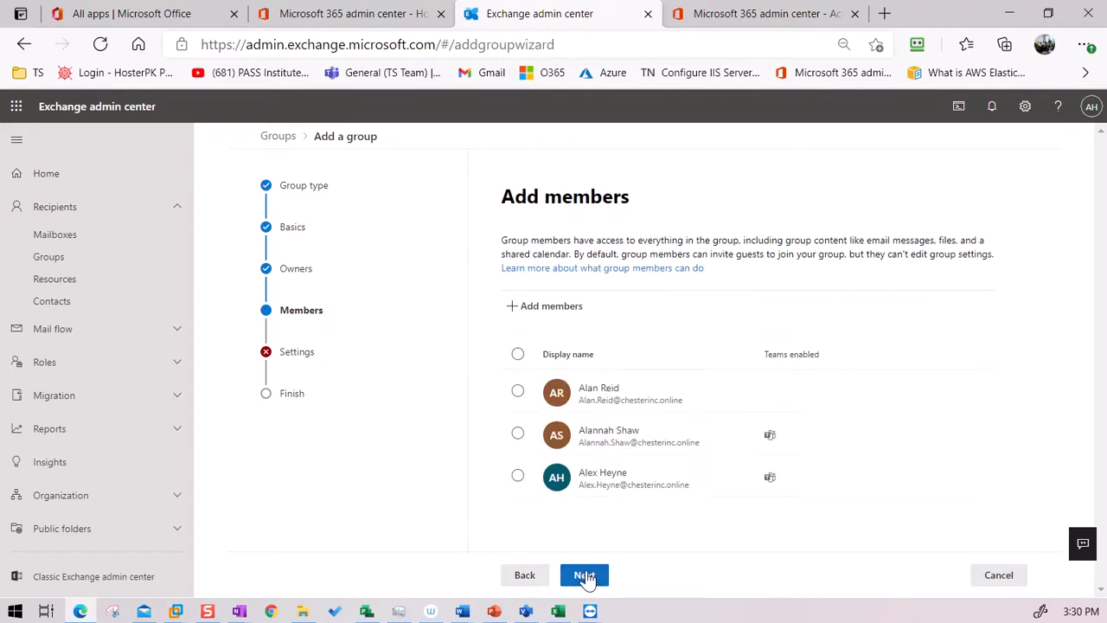
click(586, 576)
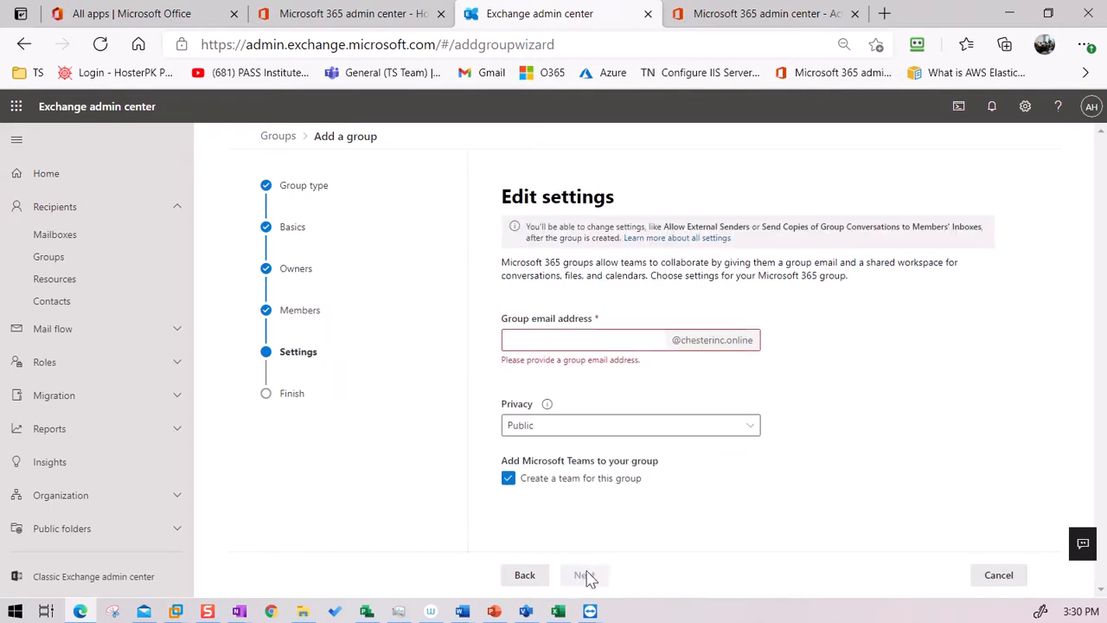
click(569, 340)
key(ctrl+v)
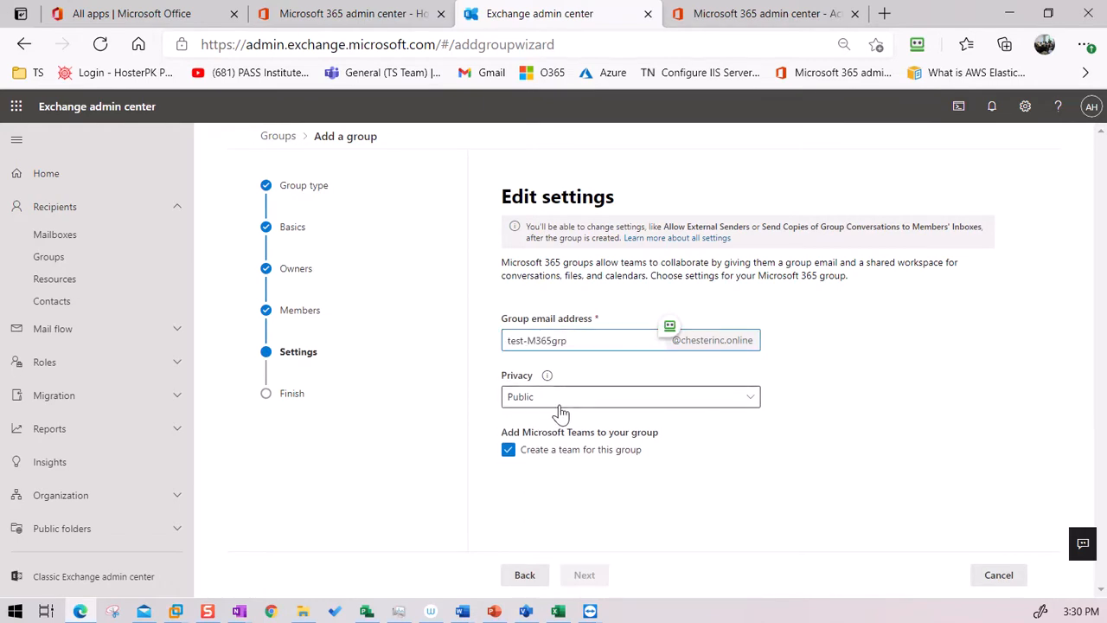
Step: Keep Public privacy with 'Create a team for this group' checked and reach the review page
mouse_move(547, 377)
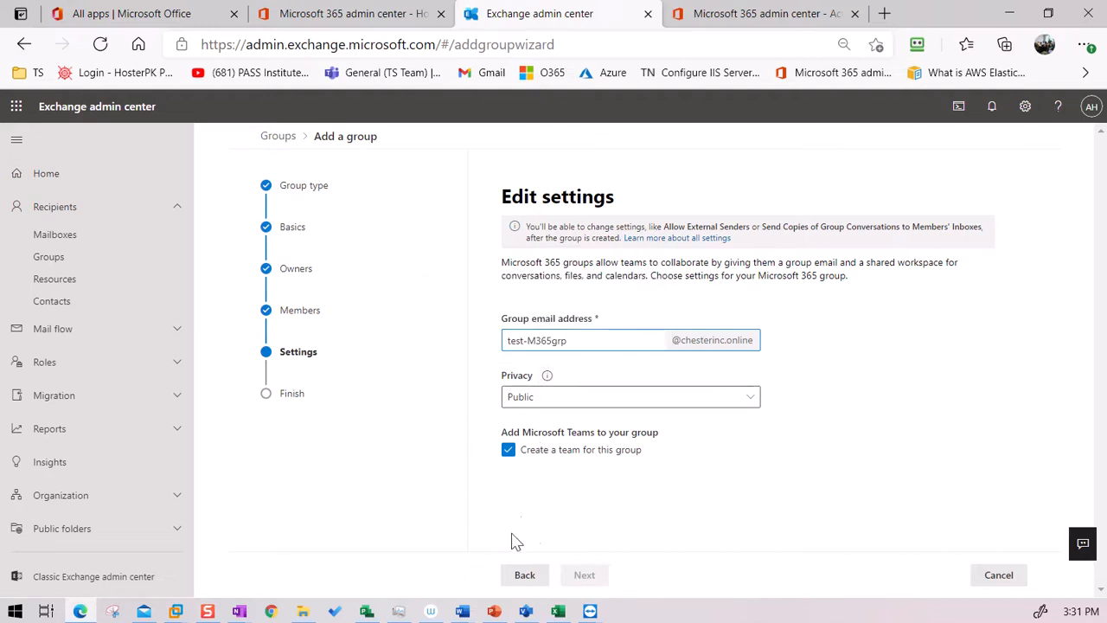
click(571, 489)
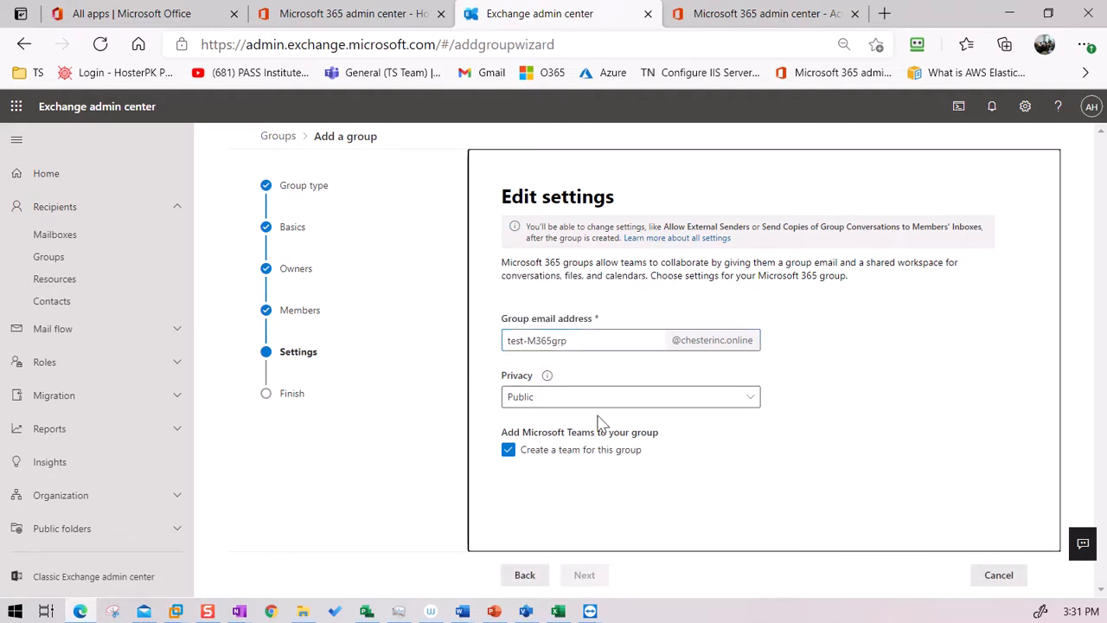
click(587, 583)
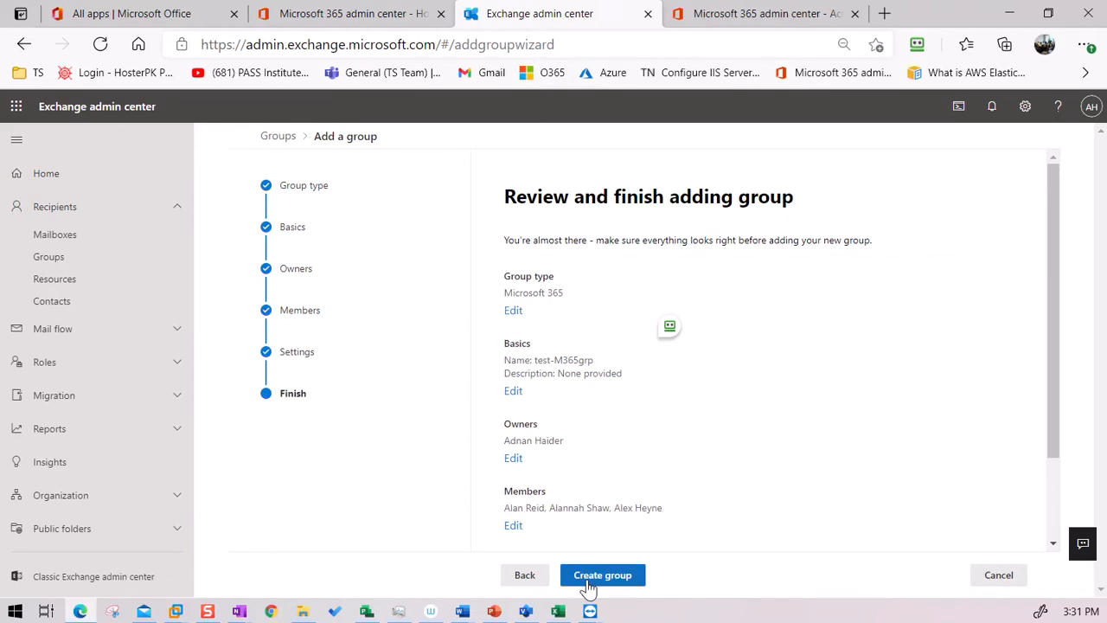
Step: Create the test-M365grp group, then switch to the Microsoft 365 admin center tab
click(616, 585)
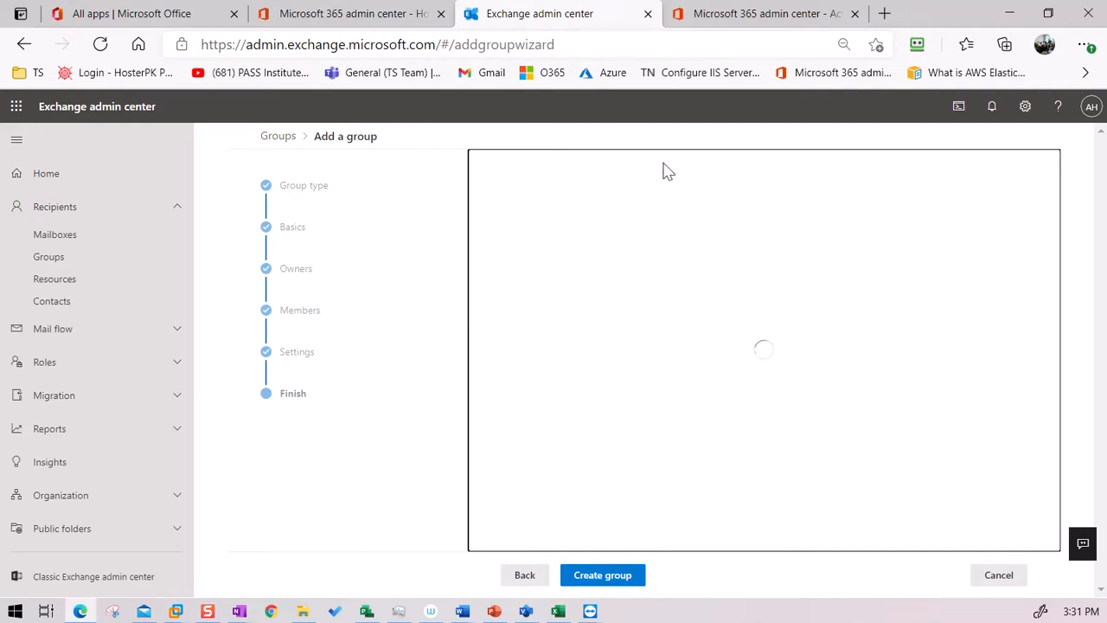
click(355, 18)
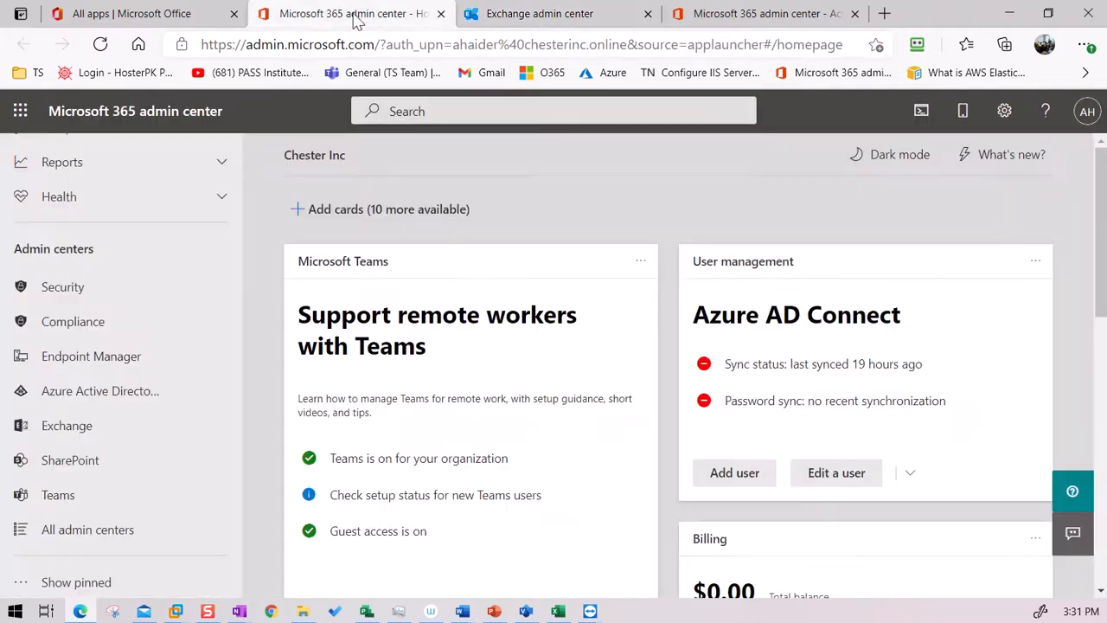
Step: Open Users > Active users and scroll down to the group member's row
scroll(130, 281, up, 4)
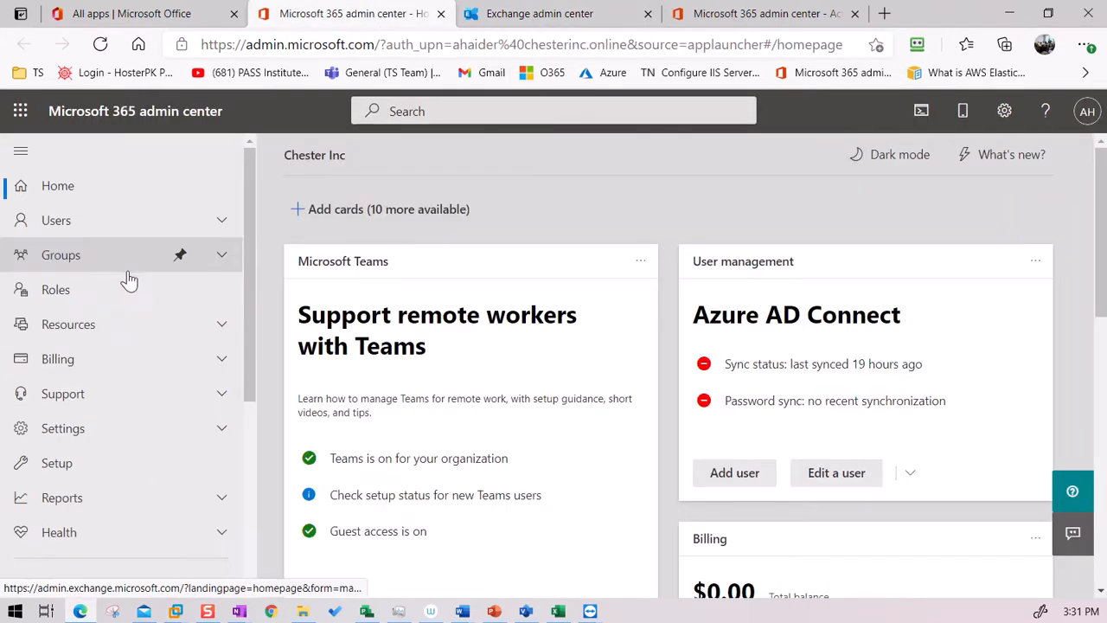
click(104, 223)
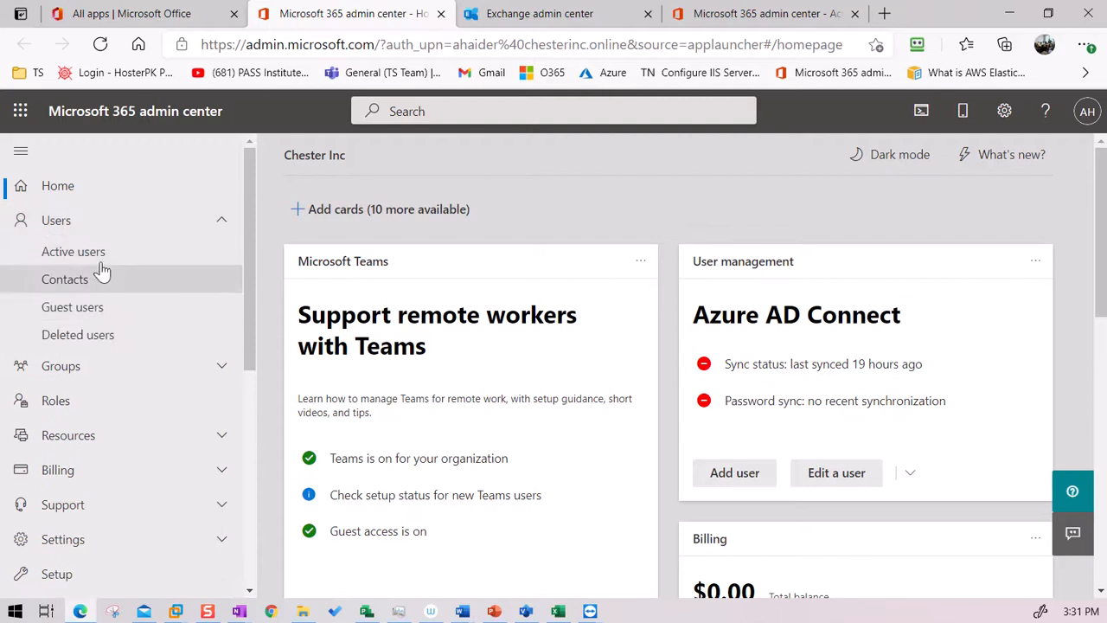
click(92, 251)
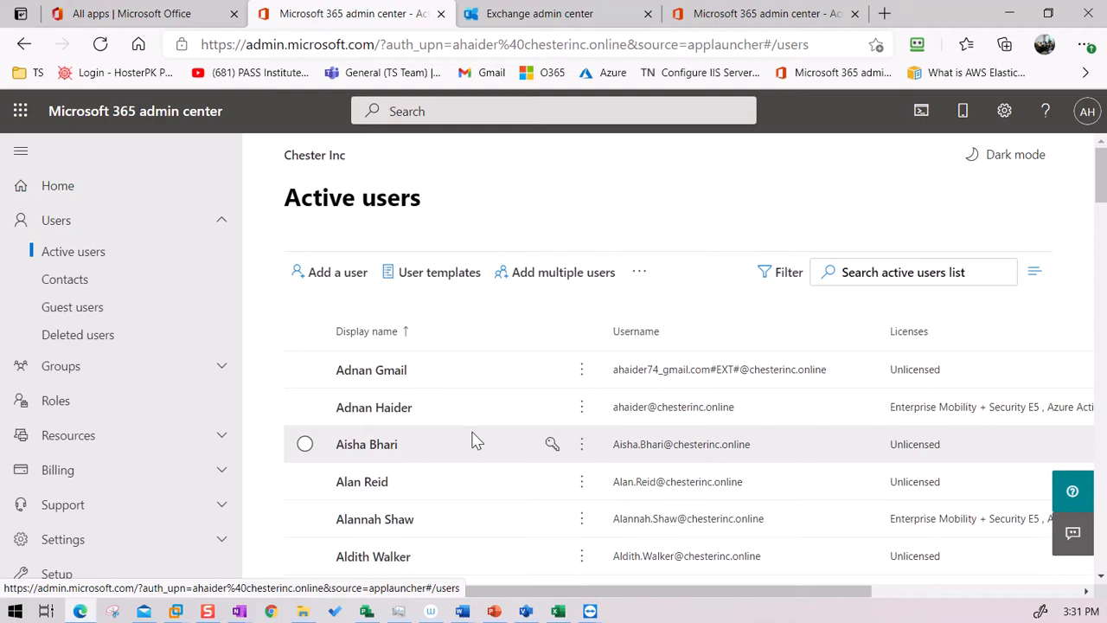
scroll(493, 454, down, 5)
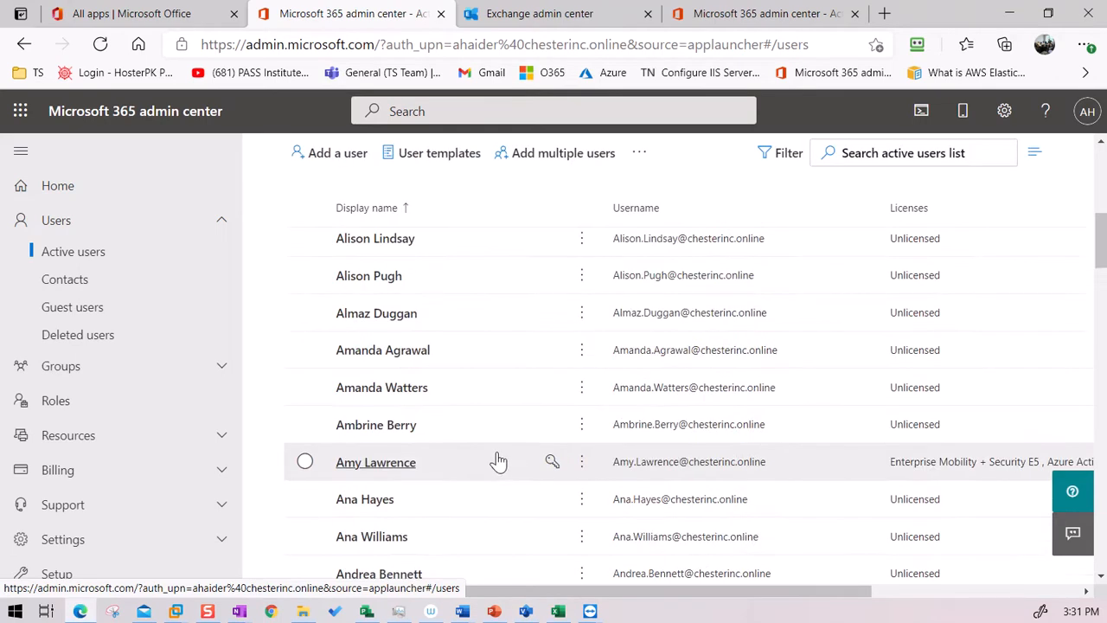
scroll(486, 450, up, 5)
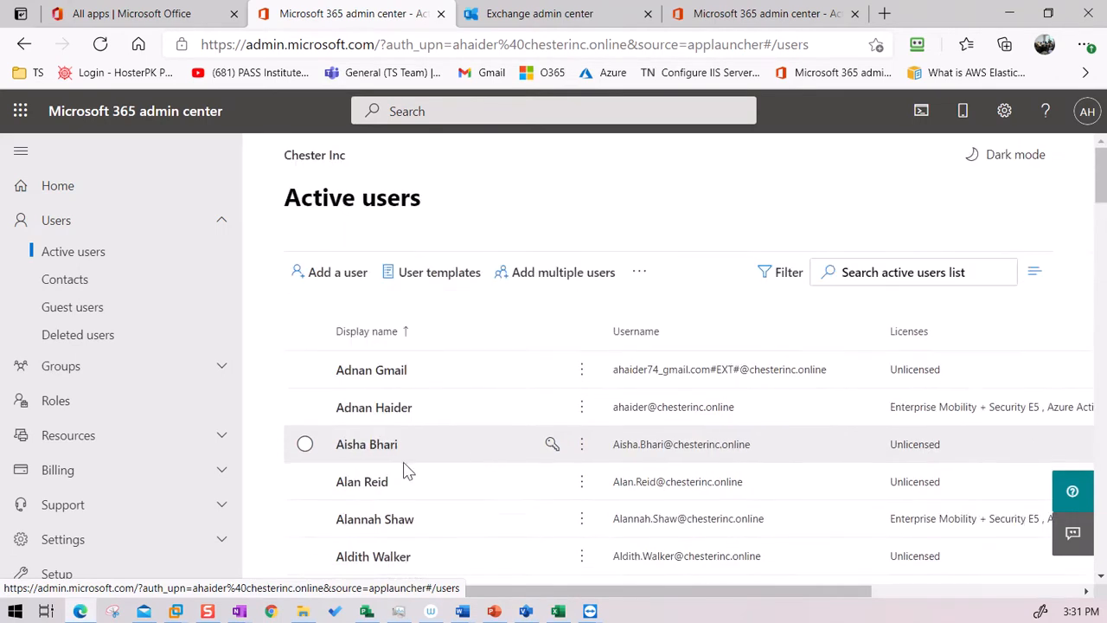
scroll(440, 504, down, 2)
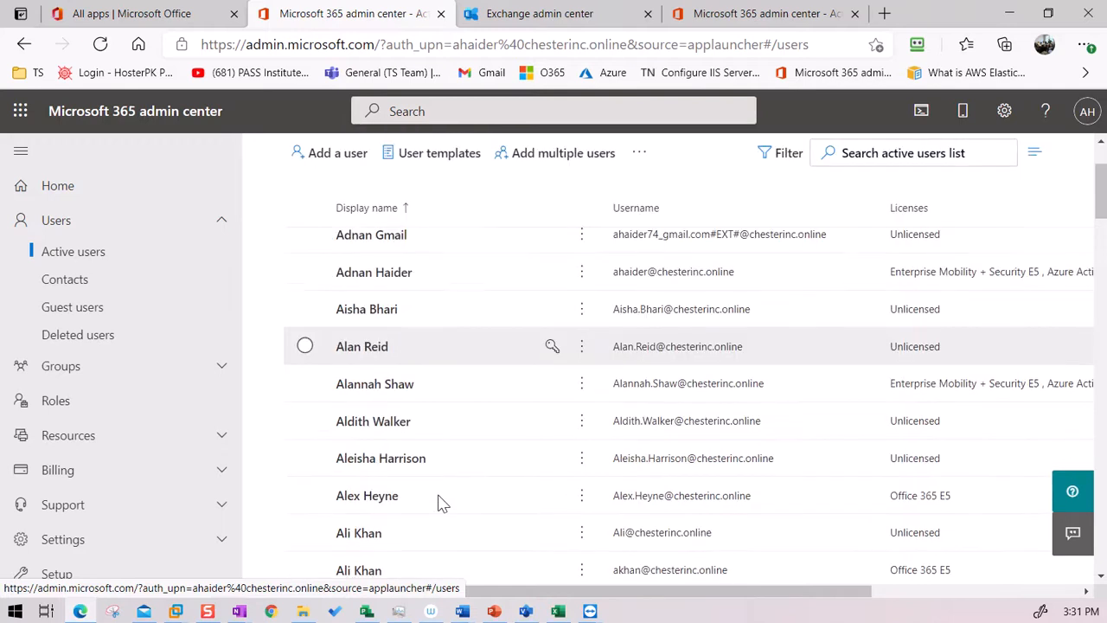
Step: Copy the member's username from their account details and open a new InPrivate window
click(373, 501)
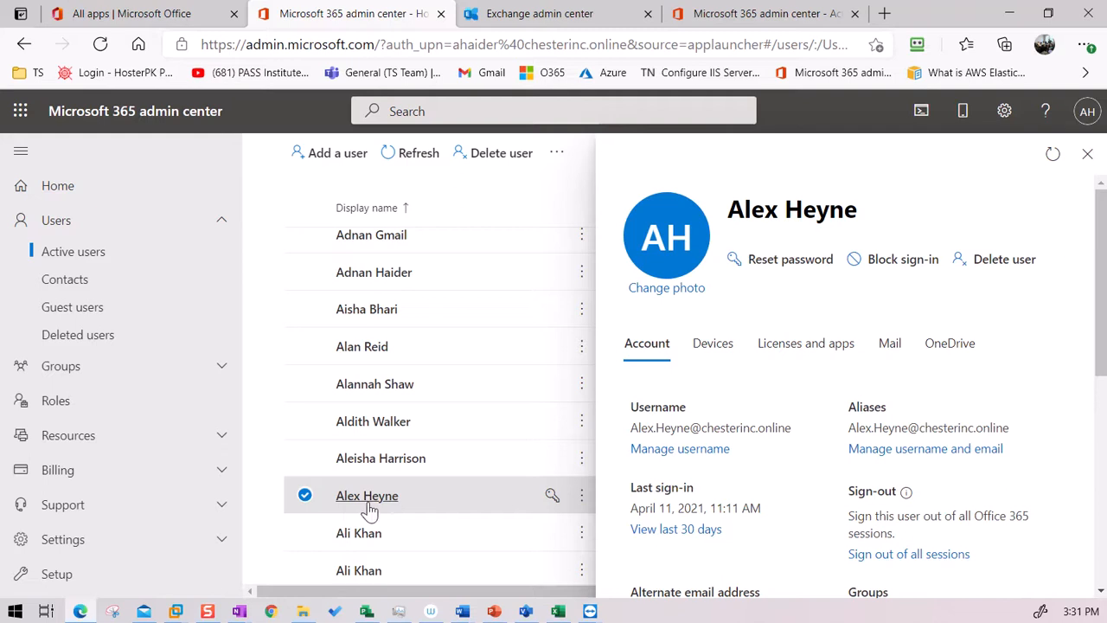
drag(798, 429, 628, 432)
key(ctrl+c)
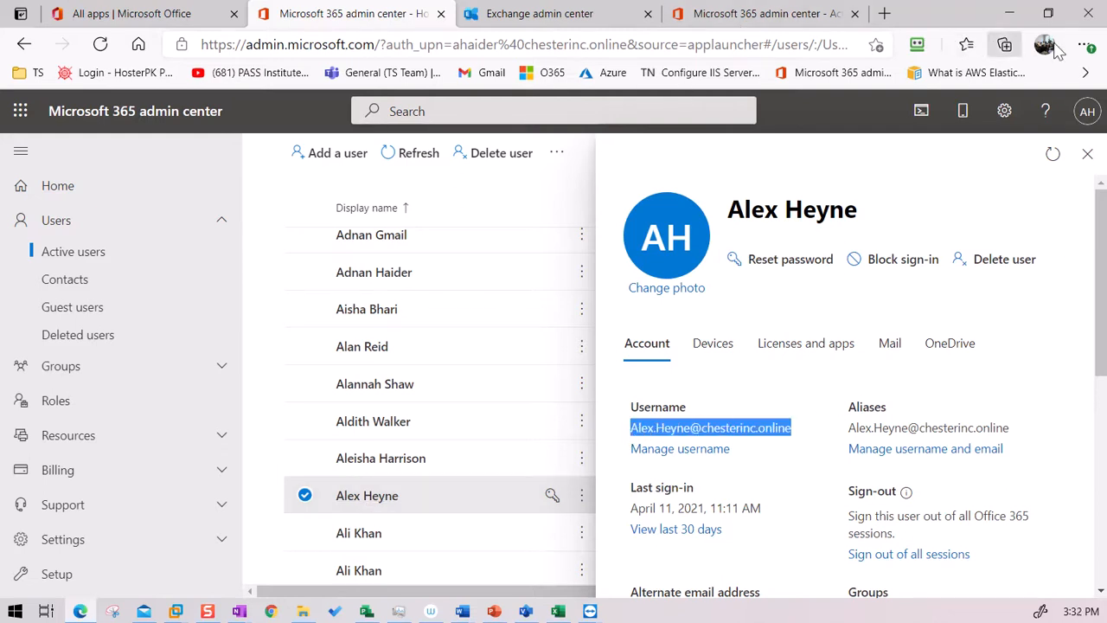
click(1083, 48)
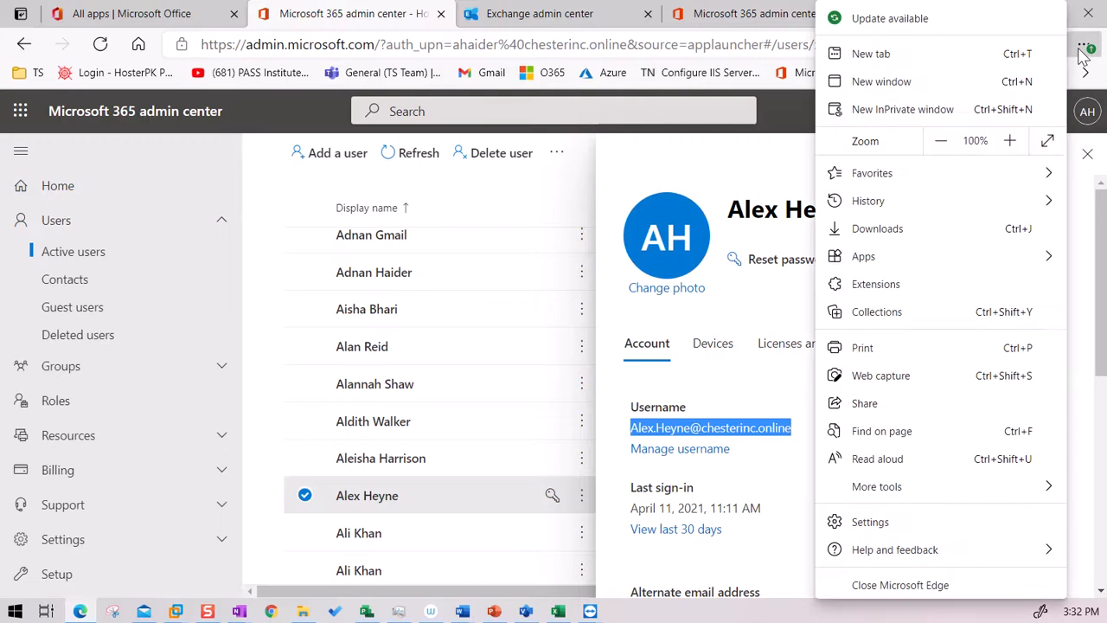
click(902, 113)
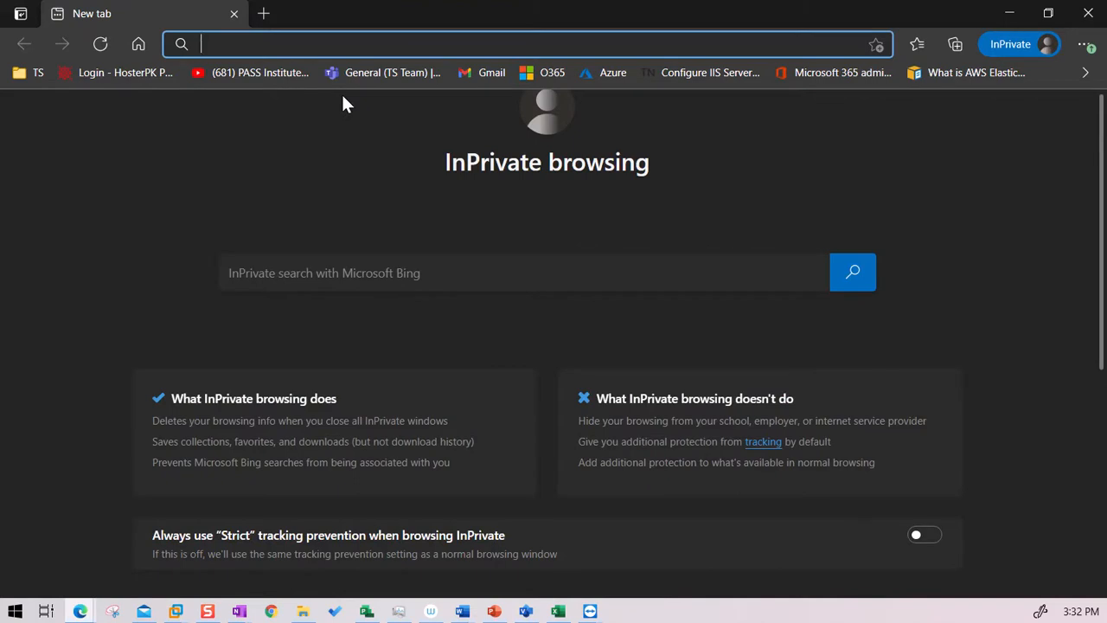
Step: Go to portal.office.com and sign in with the member's username and password
text(portal)
key(Down)
key(Up)
key(Return)
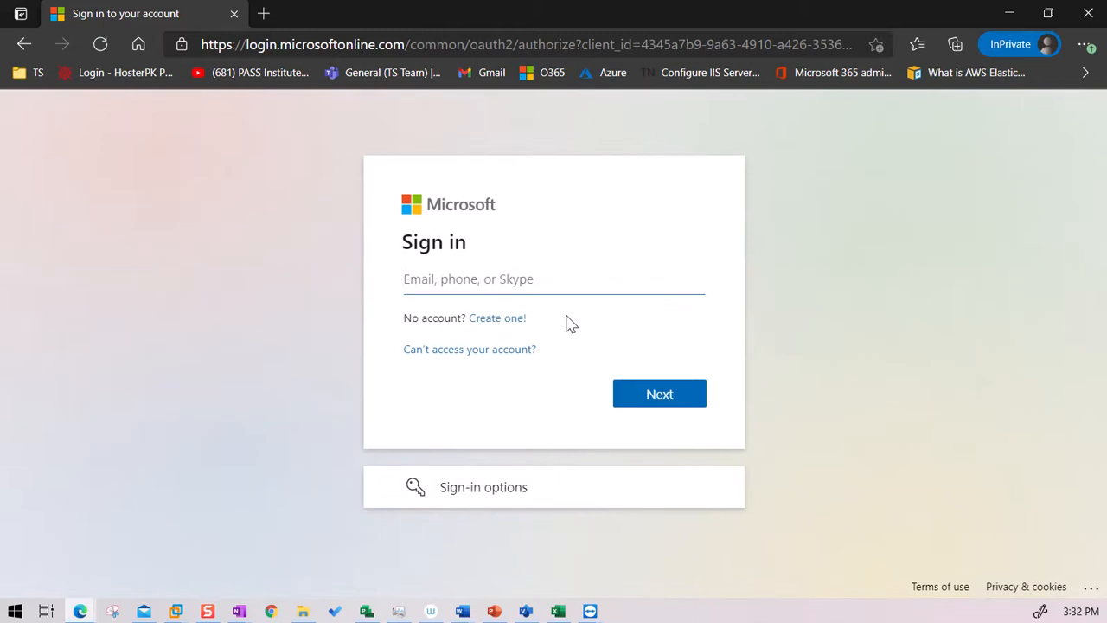
key(ctrl+v)
click(668, 401)
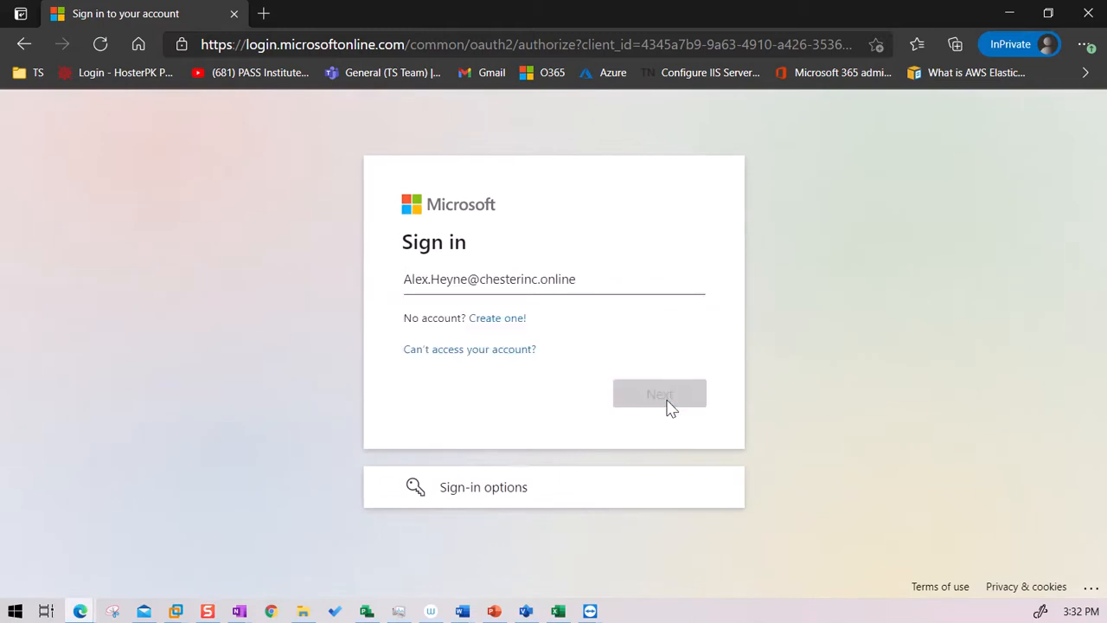
text(••)
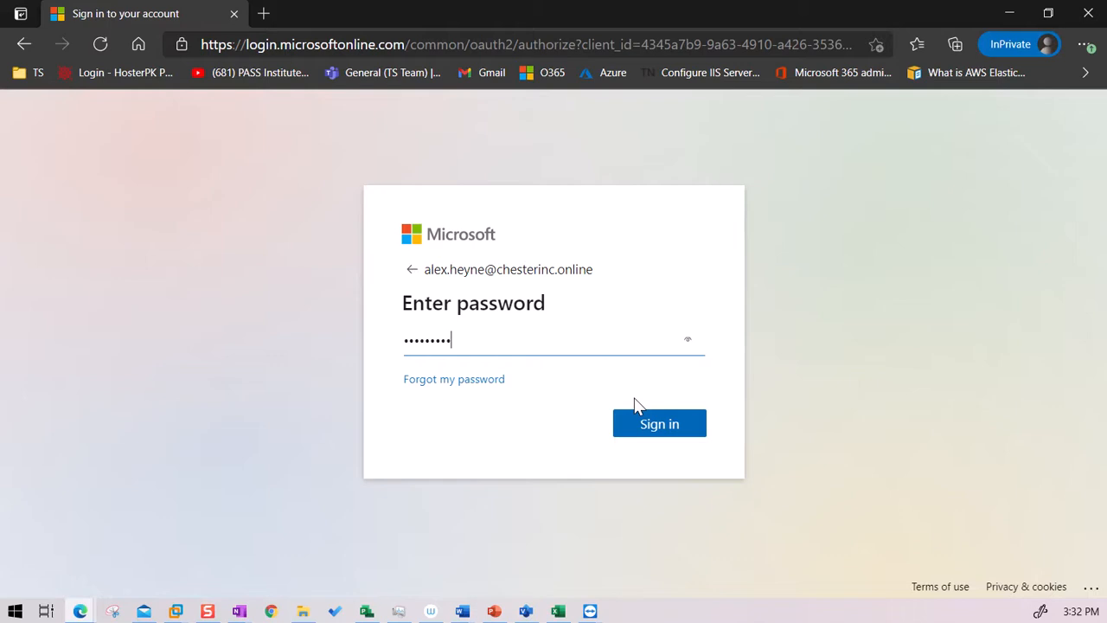
key(Return)
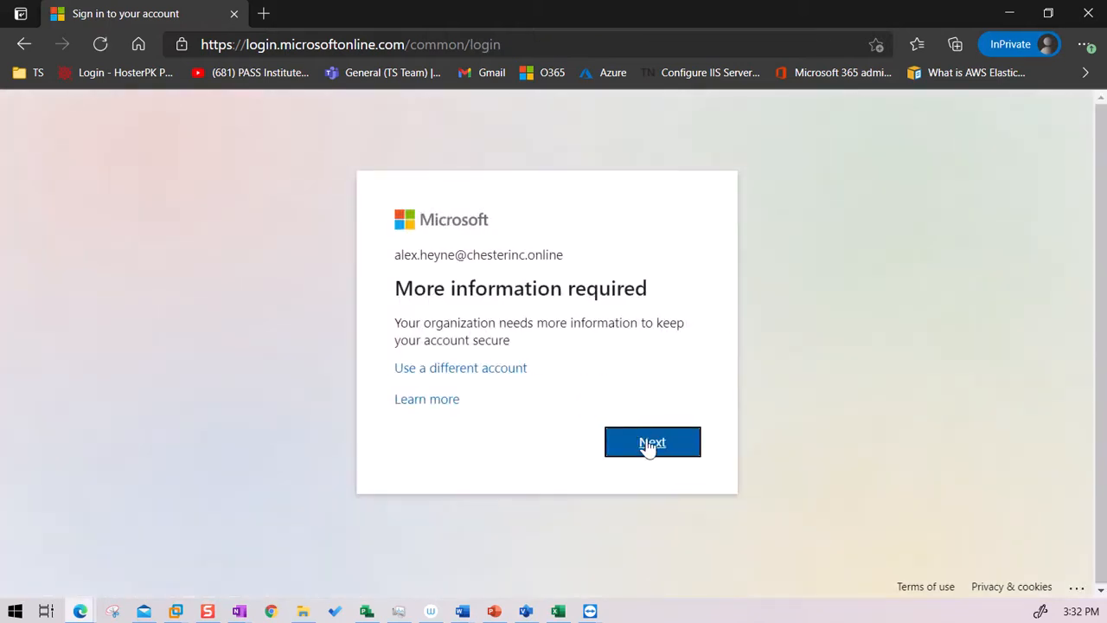
Step: Skip the security setup, stay signed in, and dismiss the Office welcome dialog
click(654, 454)
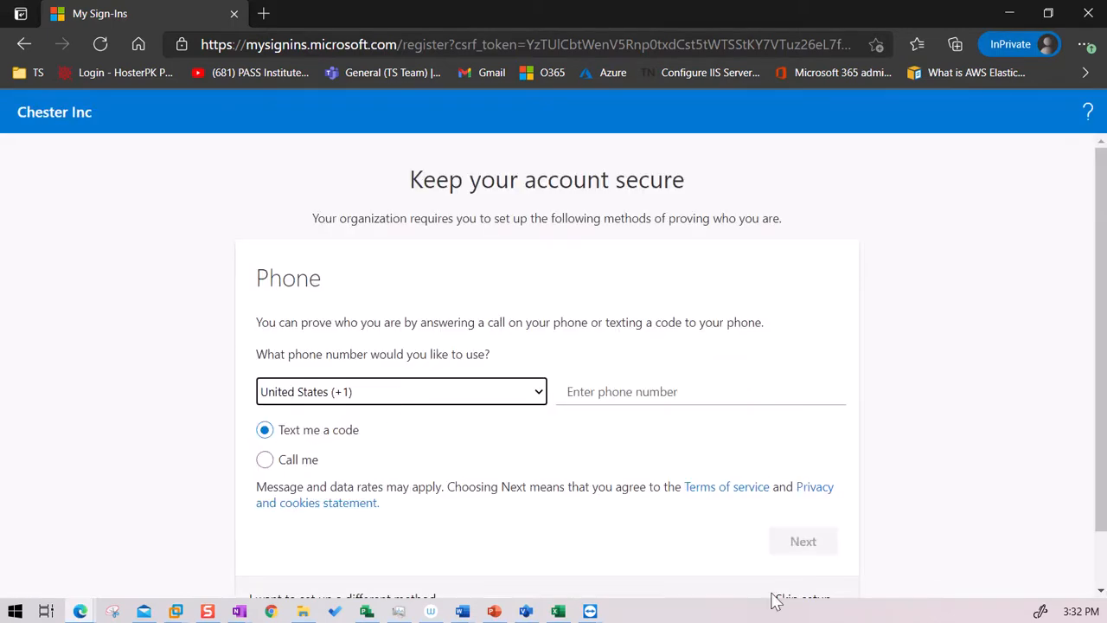
scroll(761, 545, down, 1)
click(812, 542)
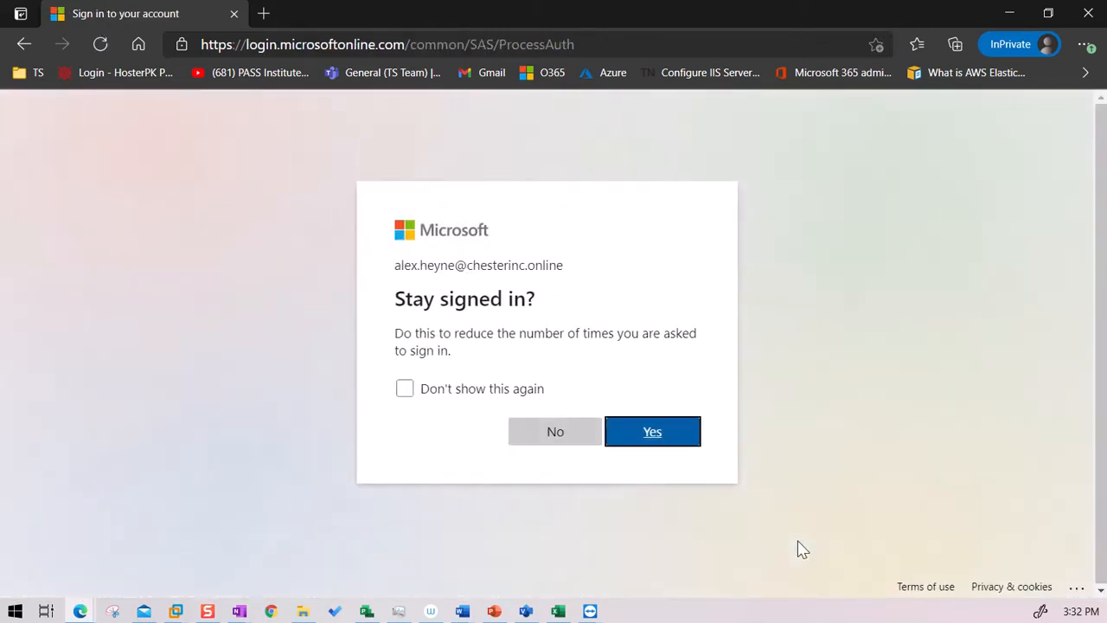
click(676, 433)
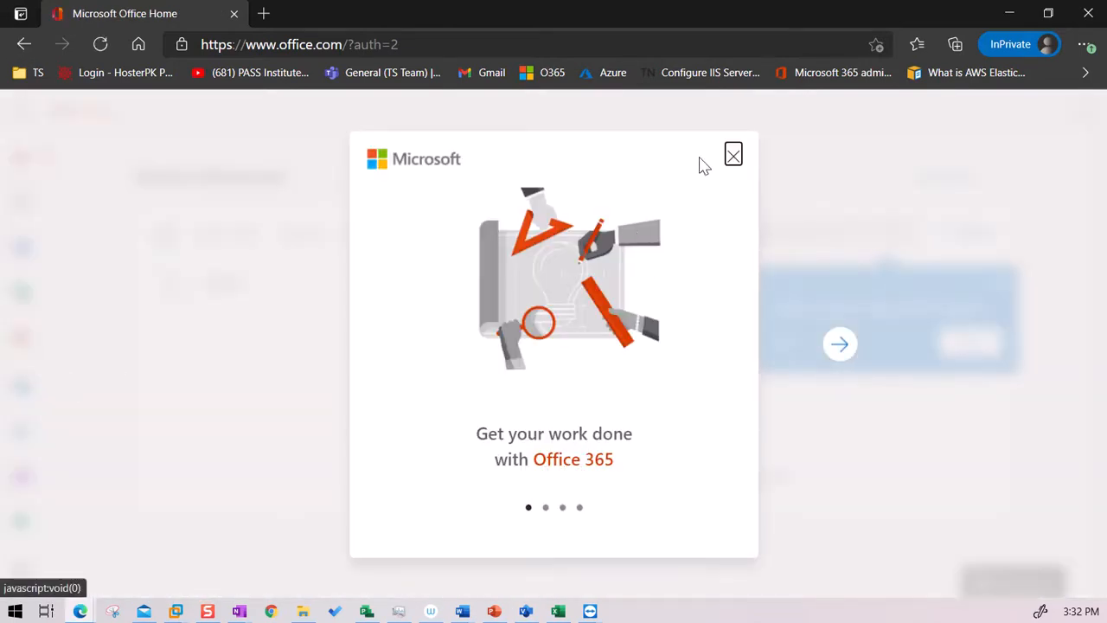
click(734, 156)
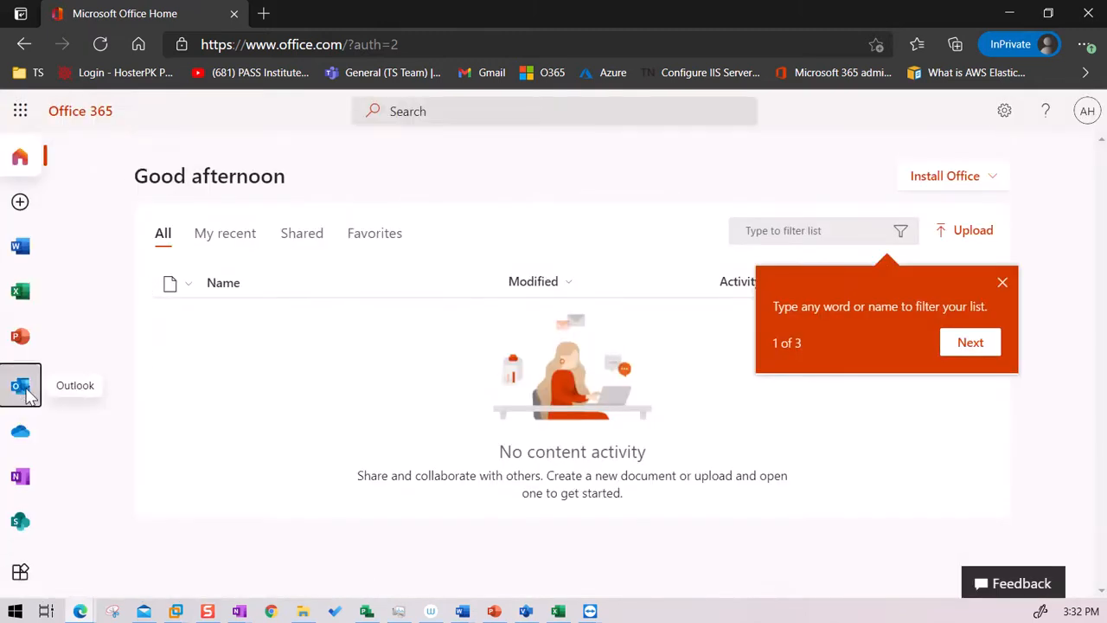
Step: Open Outlook, skip the phone verification setup, and open the test-M365grp group mailbox
click(26, 391)
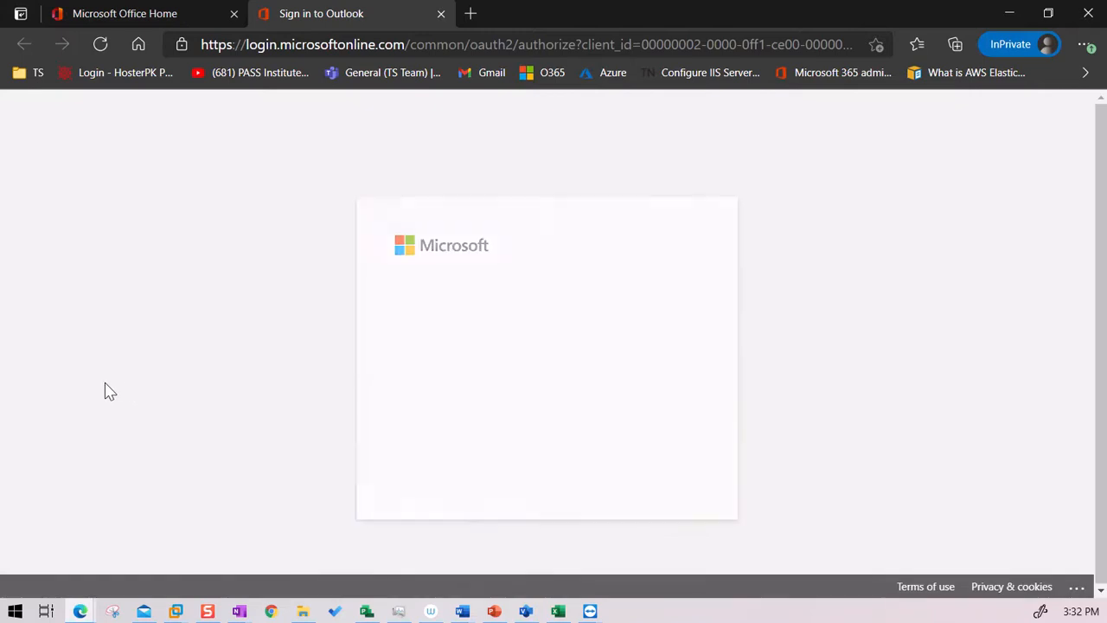
click(653, 478)
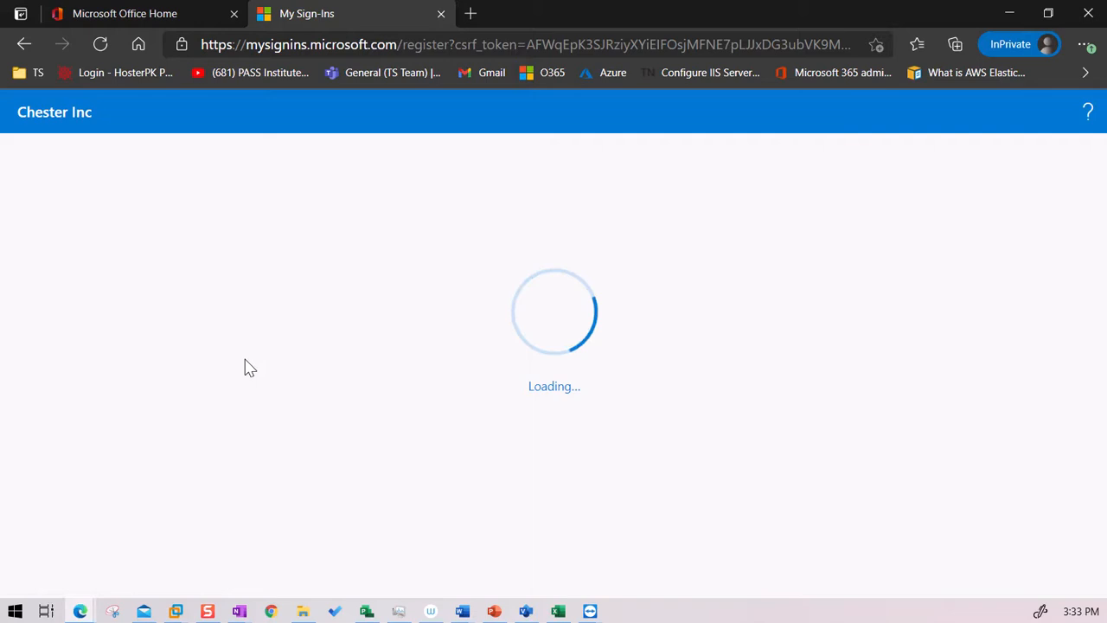
click(805, 571)
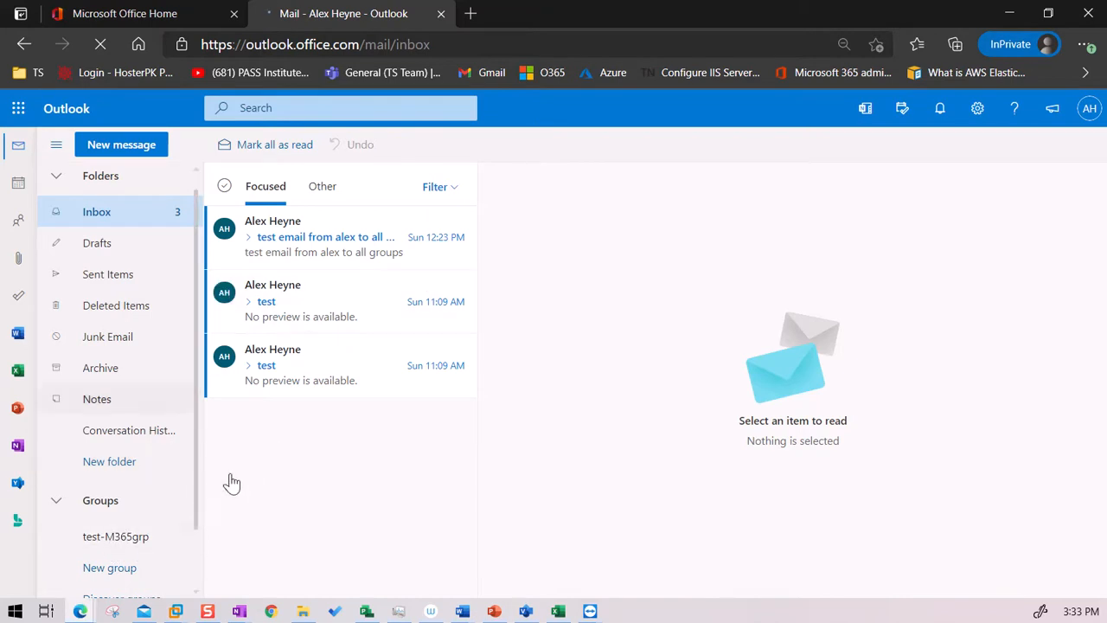
click(129, 546)
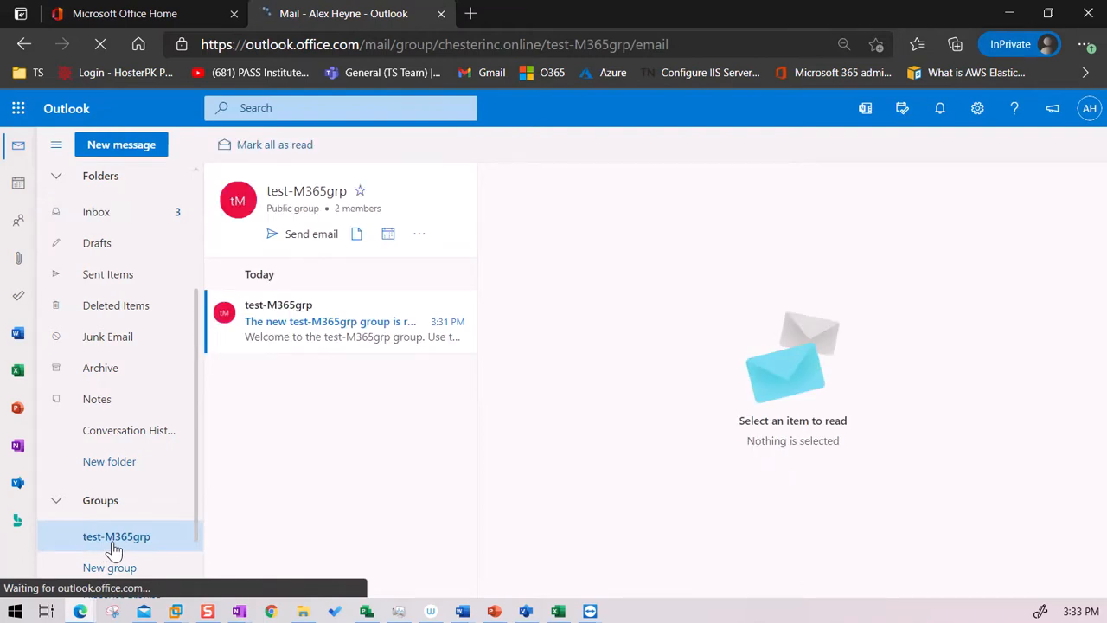
Step: Open a blank new message from the Outlook inbox, then bring the Microsoft 365 admin center forward
click(108, 216)
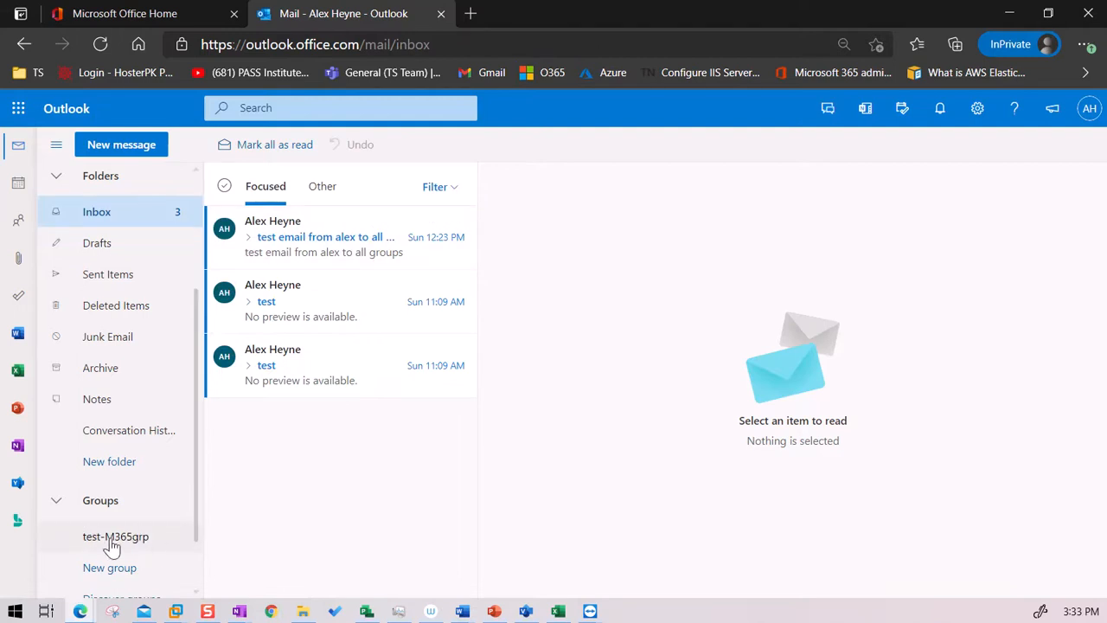
click(127, 151)
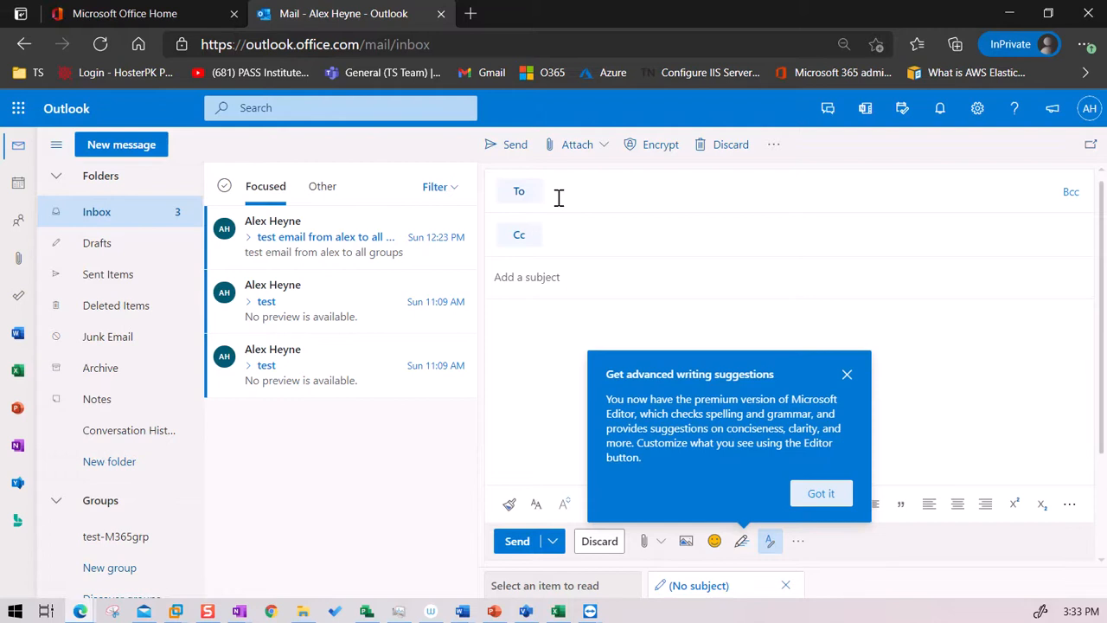
click(862, 375)
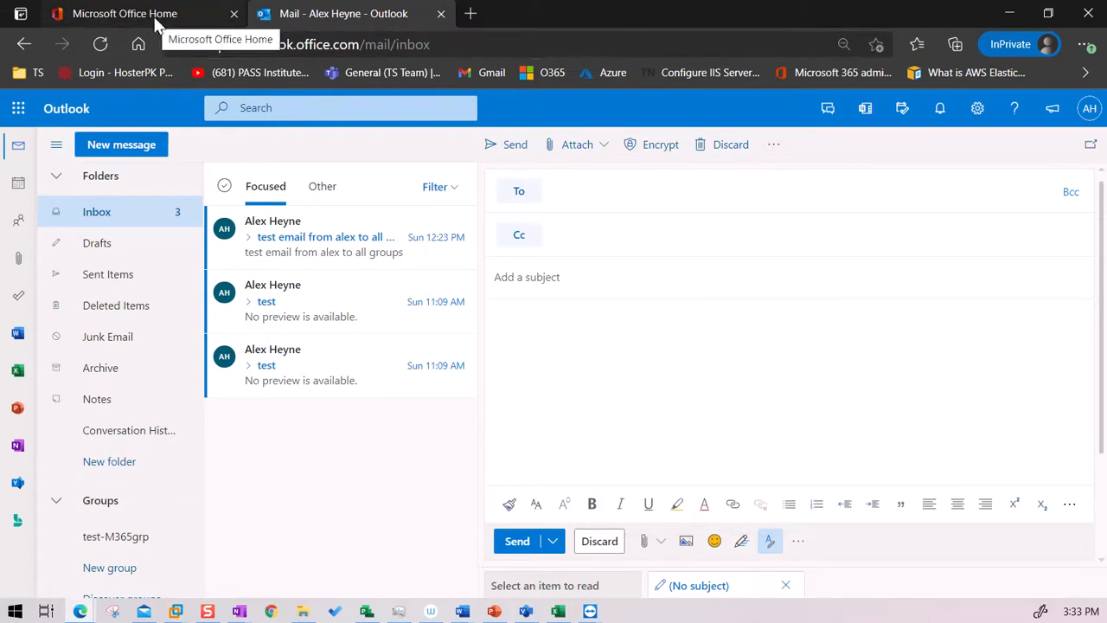
drag(648, 11, 660, 57)
click(242, 276)
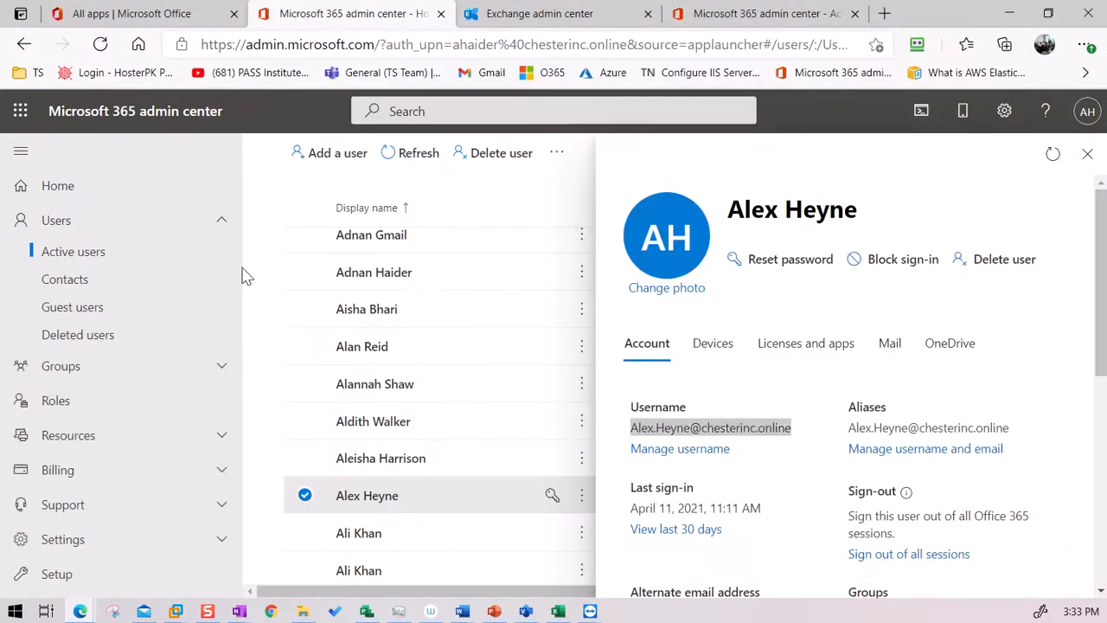
Step: Open Groups > Active groups in Microsoft 365 admin center, then switch to the Exchange admin center tab
click(55, 368)
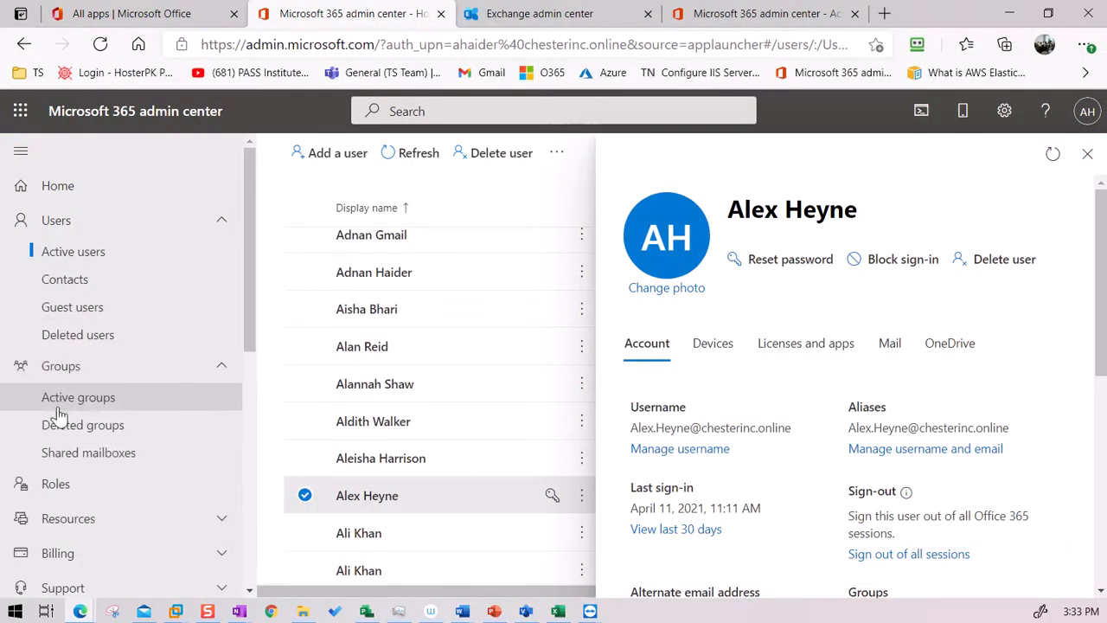
click(87, 405)
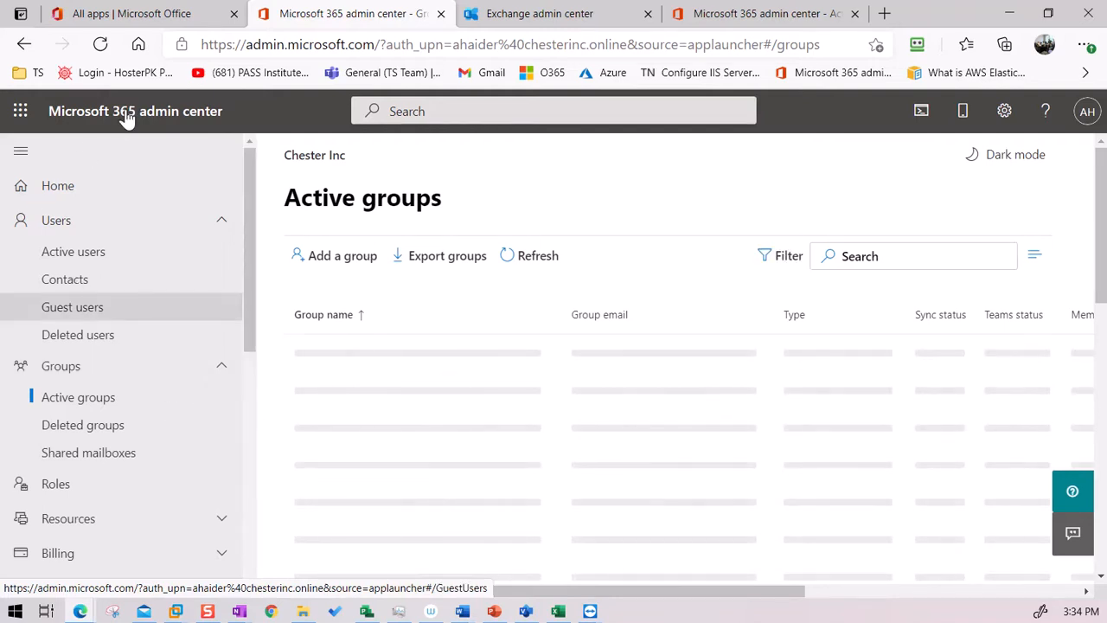
click(497, 13)
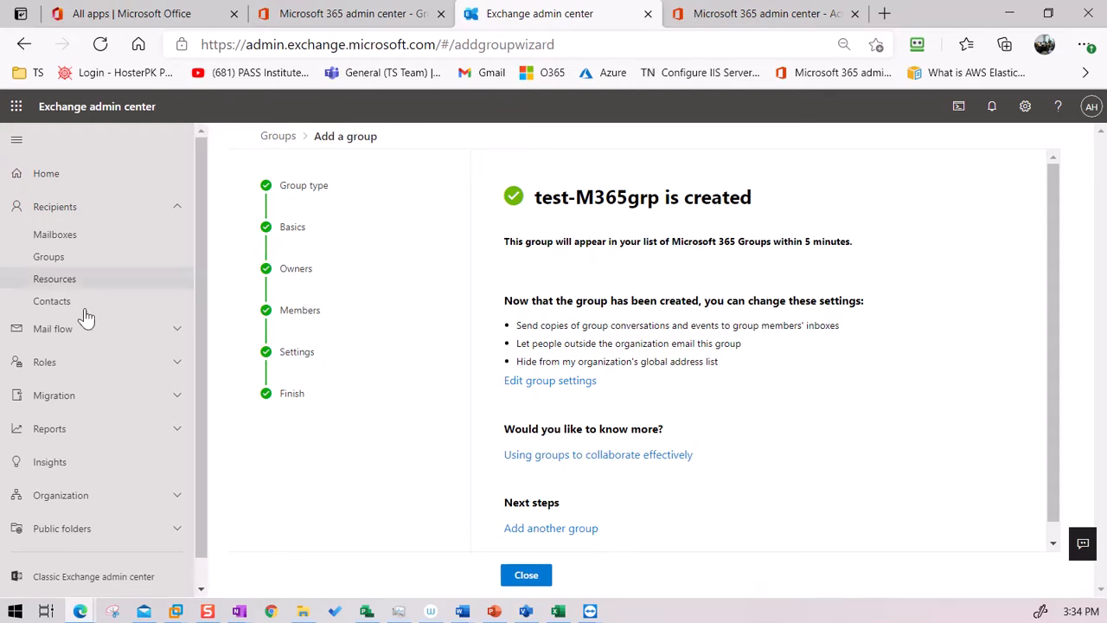
Step: Close the group wizard and open test-M365grp's details from the groups list
click(538, 580)
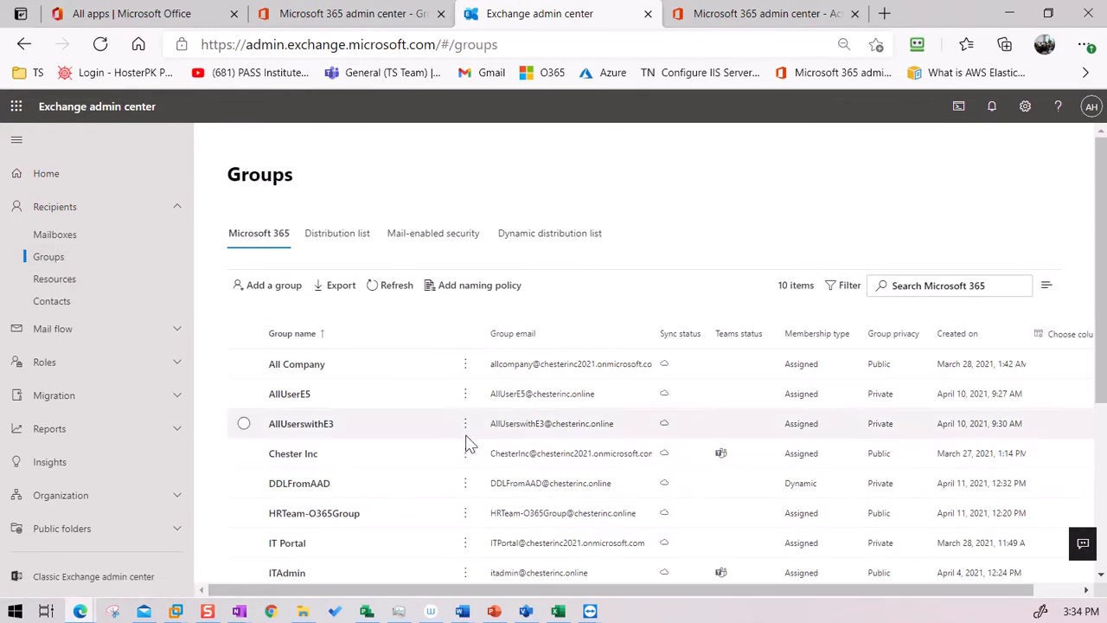
scroll(410, 472, down, 3)
scroll(411, 472, up, 3)
scroll(410, 471, down, 3)
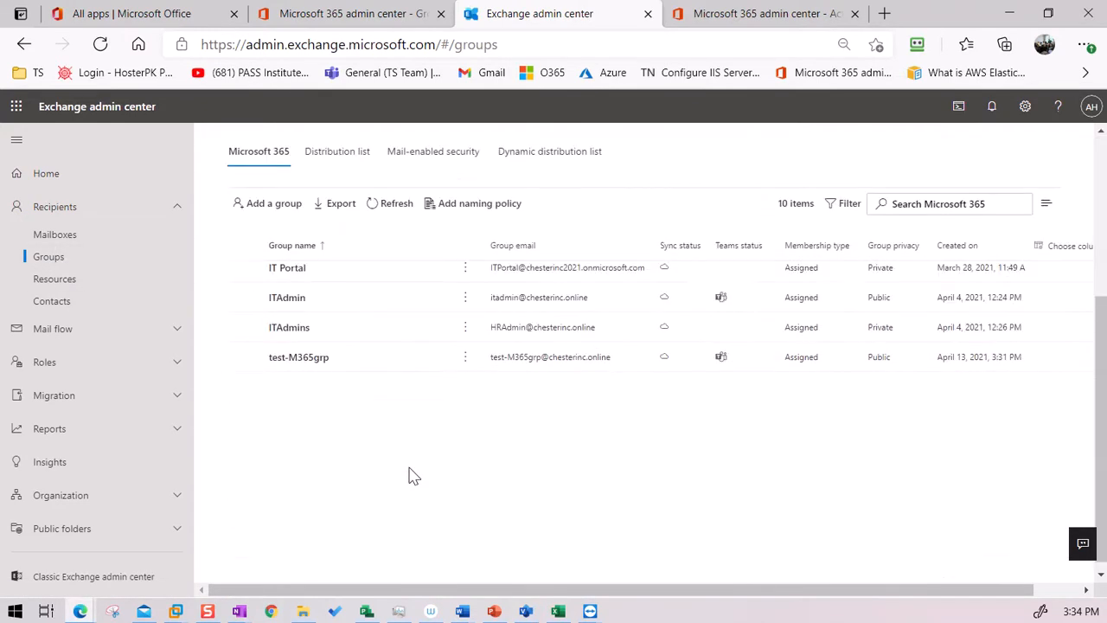
click(300, 358)
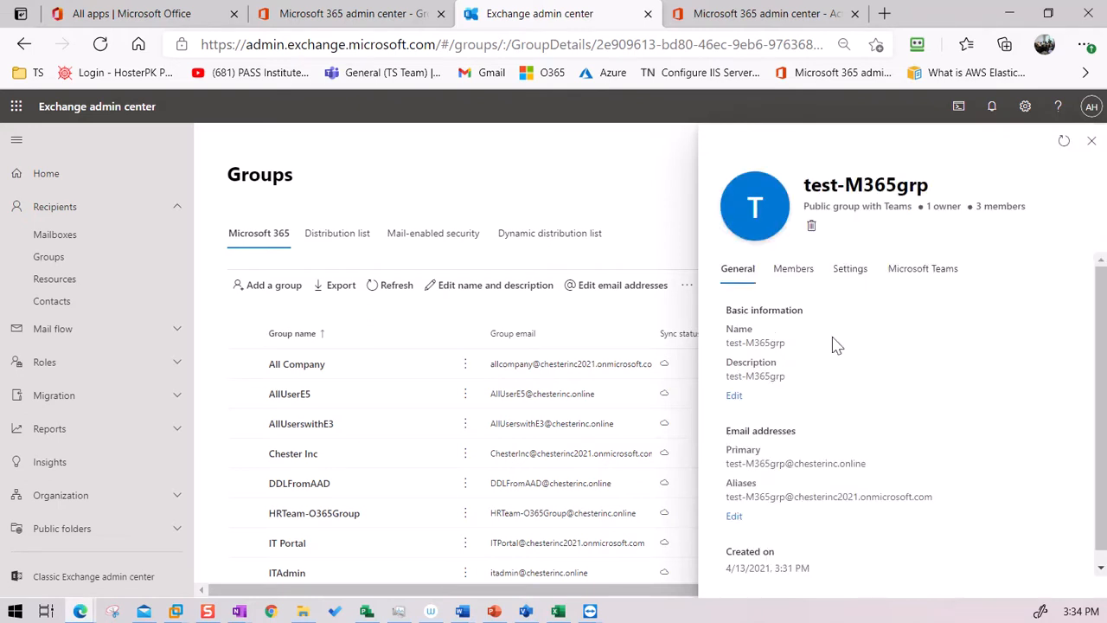
Step: Copy test-M365grp's primary email address and bring the Outlook draft window forward
drag(874, 468, 725, 468)
key(ctrl+c)
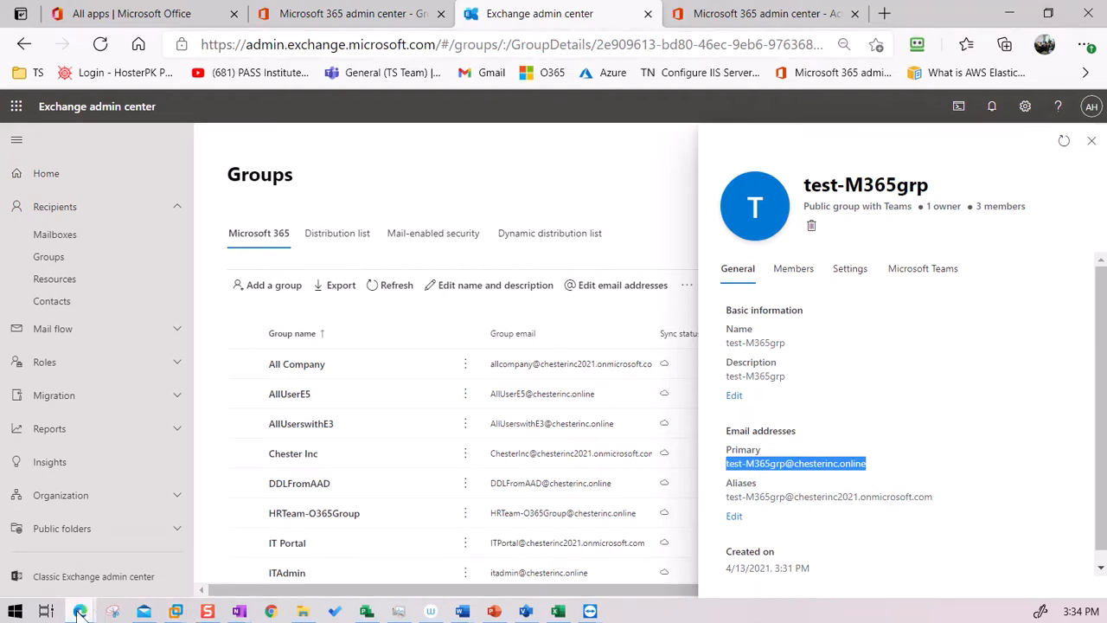
mouse_move(82, 610)
click(256, 556)
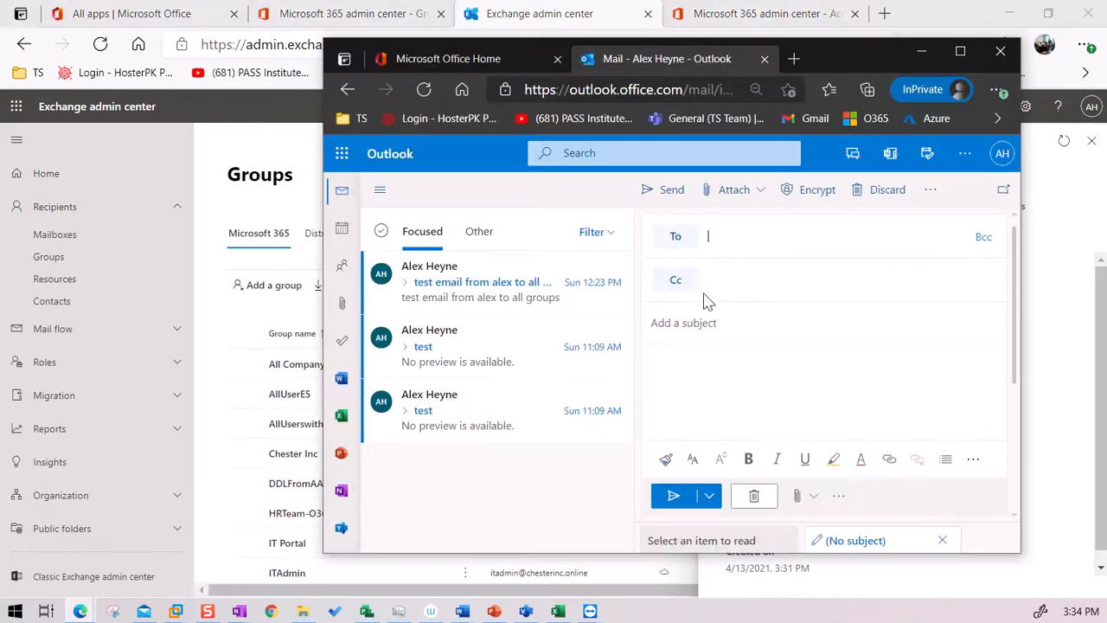
Step: Paste test-M365grp's address into To and browse All Distribution Lists in the recipient picker
key(ctrl+v)
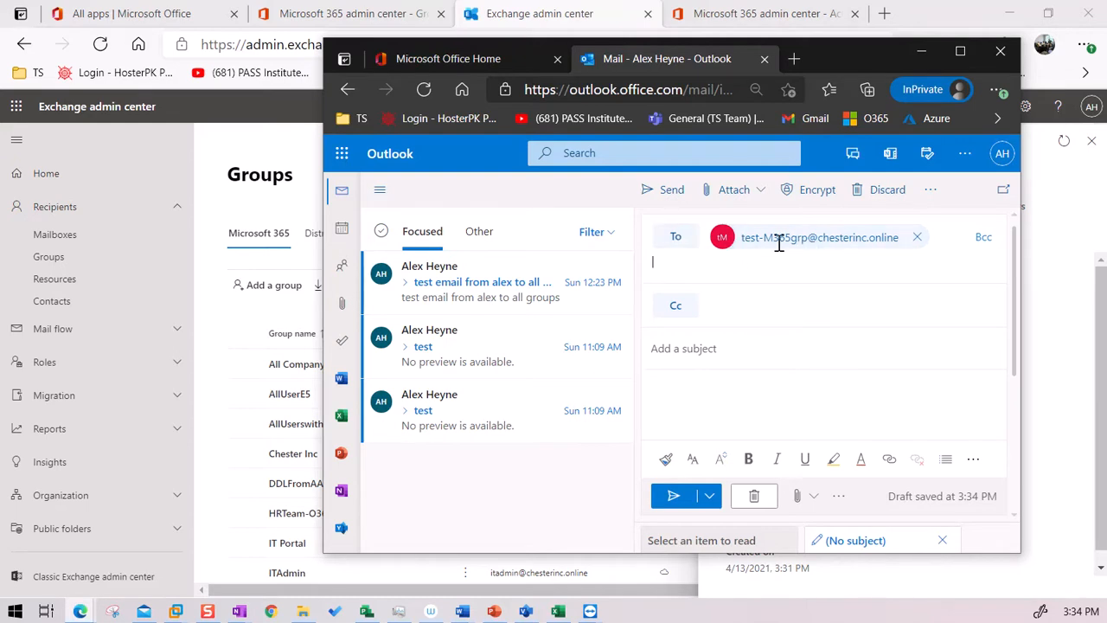
click(674, 241)
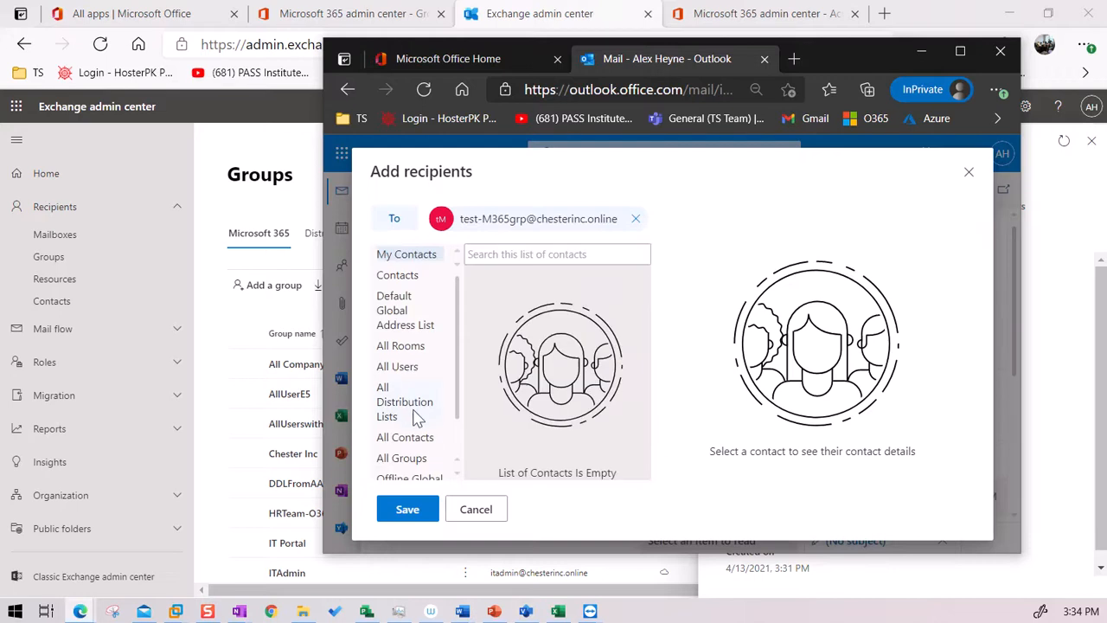
click(402, 416)
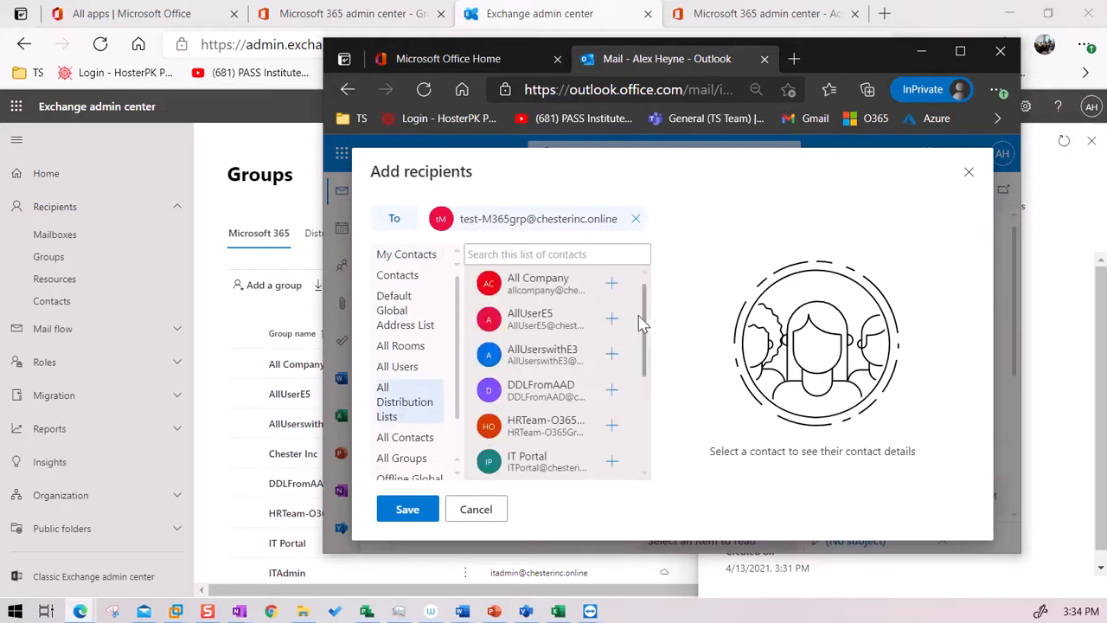
drag(649, 323, 648, 433)
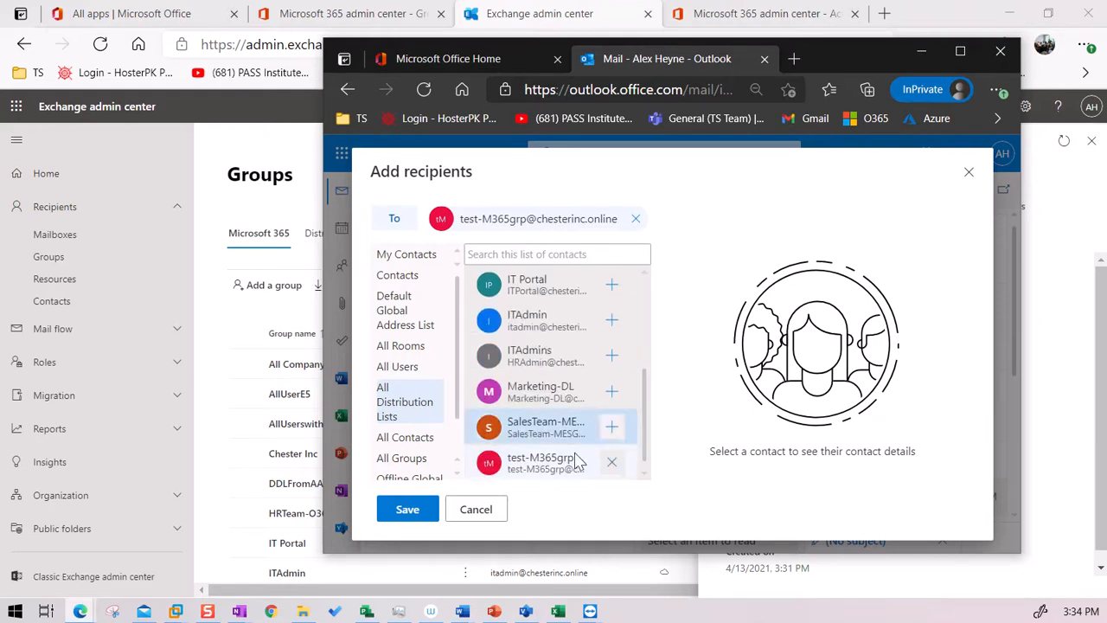
click(969, 171)
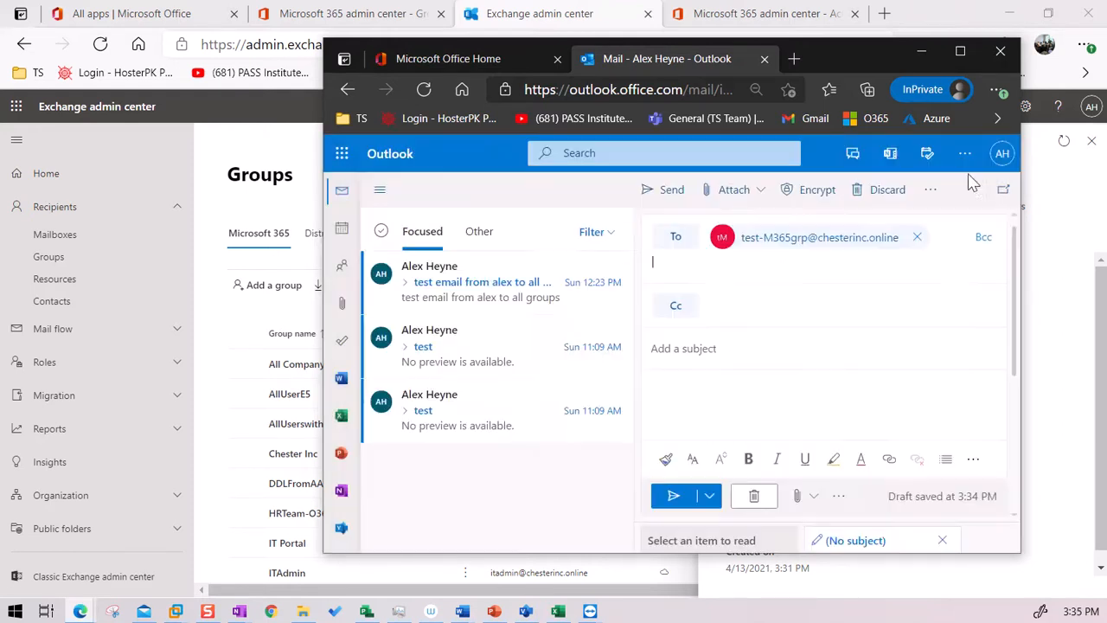
Step: Give the email the subject 'test', send it, and maximize Outlook
click(706, 349)
text(test)
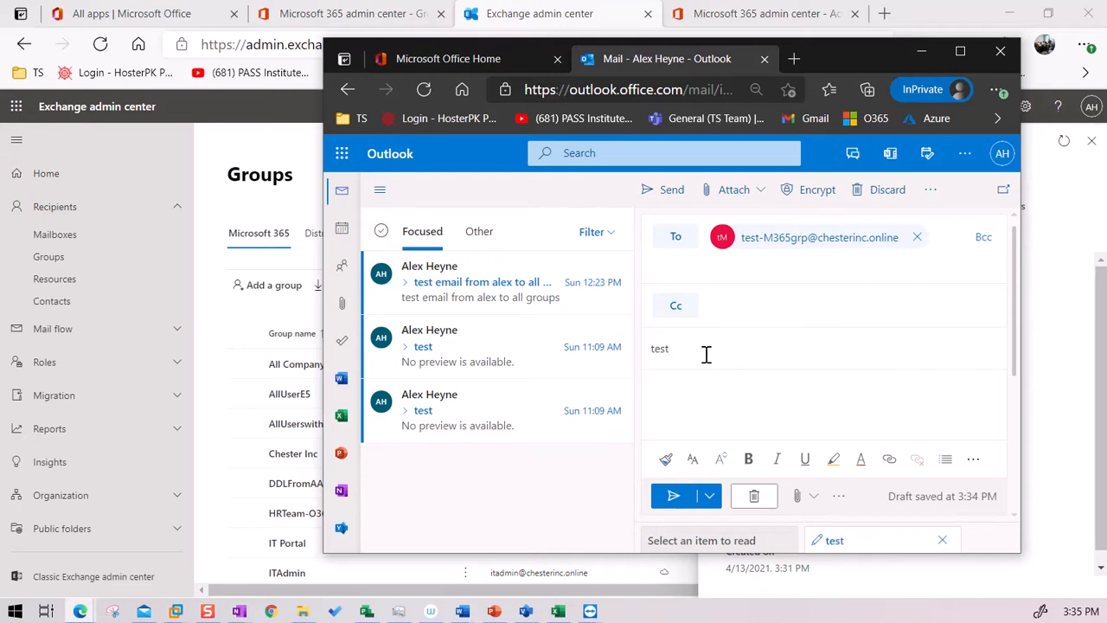
click(673, 495)
click(960, 52)
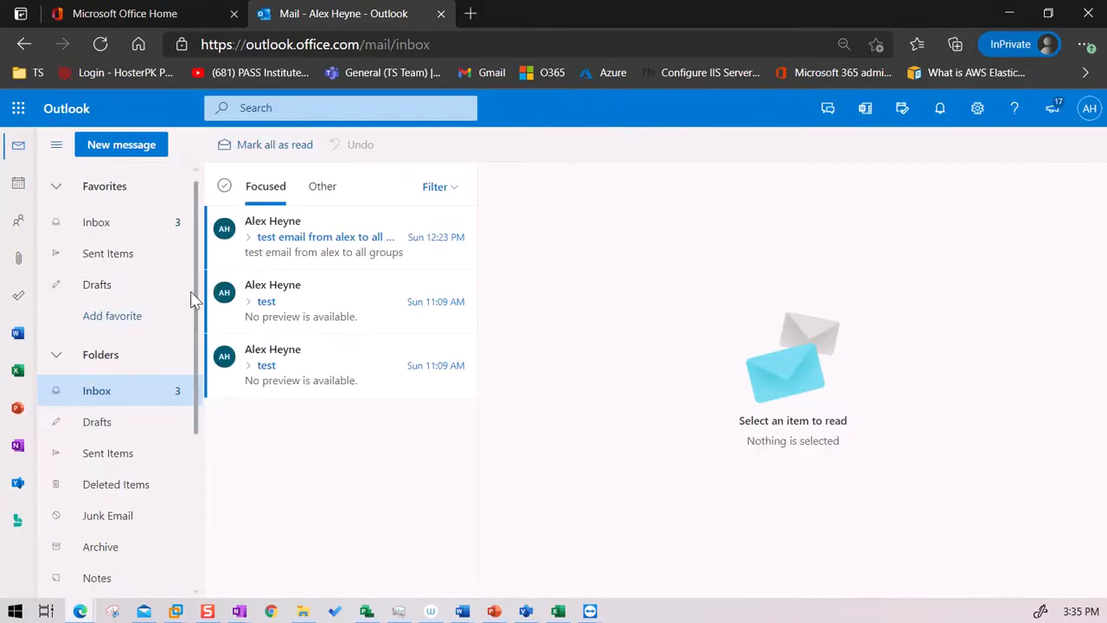
Step: View the test message in test-M365grp's conversations, then return to Exchange admin center
scroll(136, 441, down, 3)
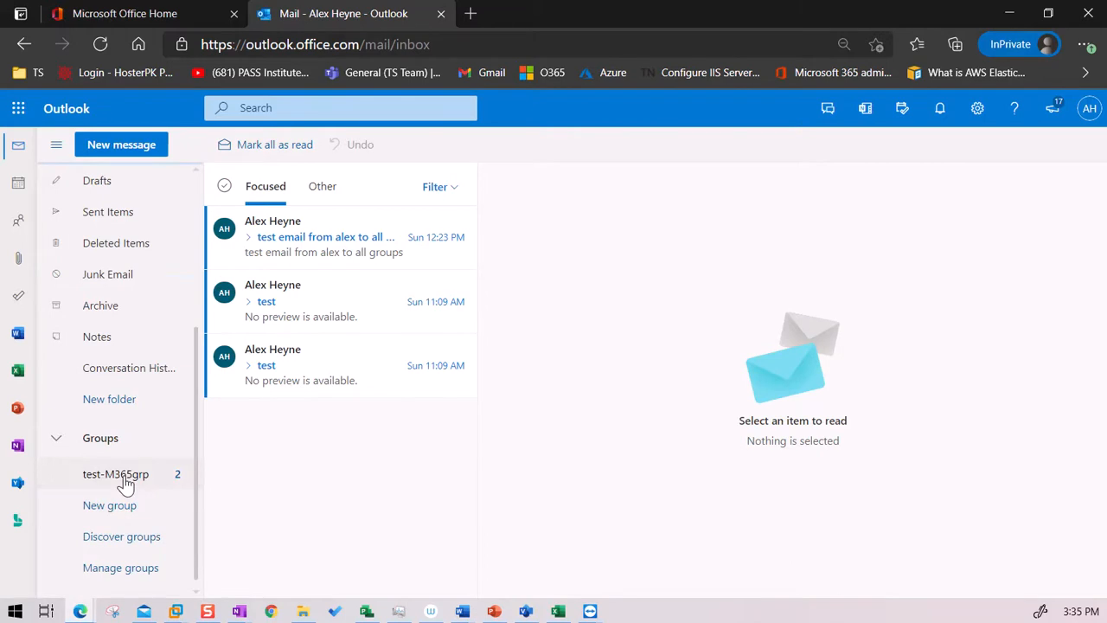
click(121, 476)
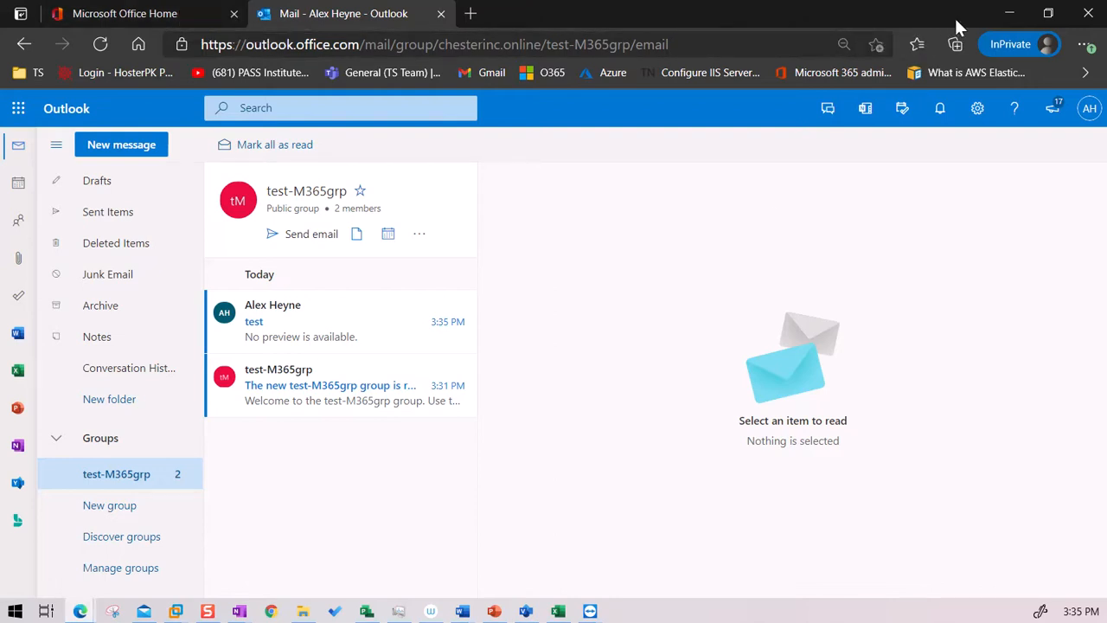
click(151, 16)
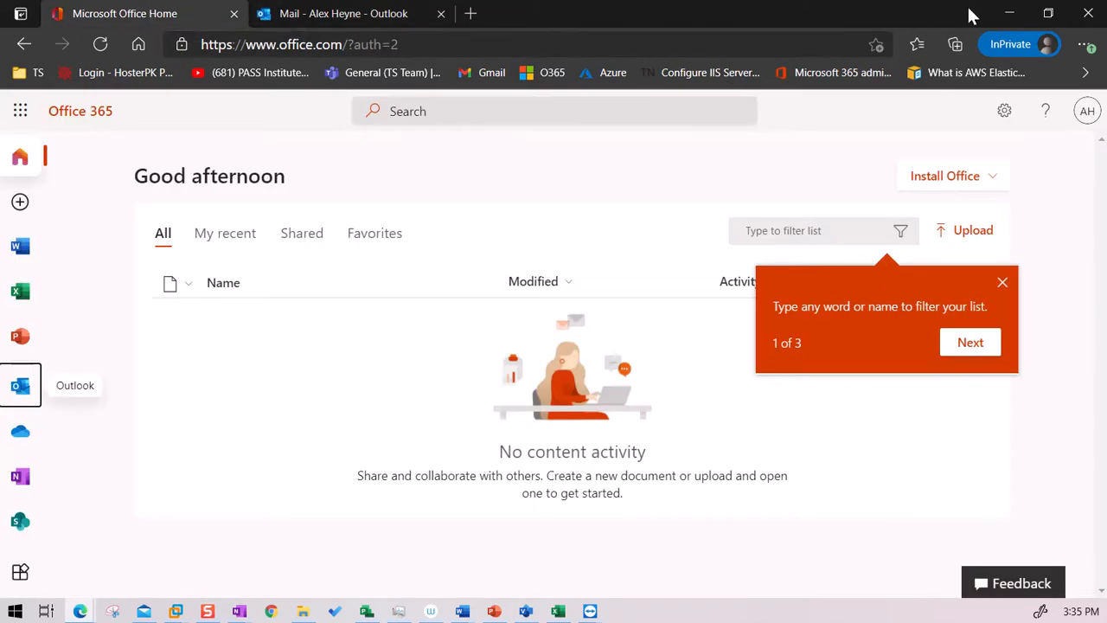
click(1010, 14)
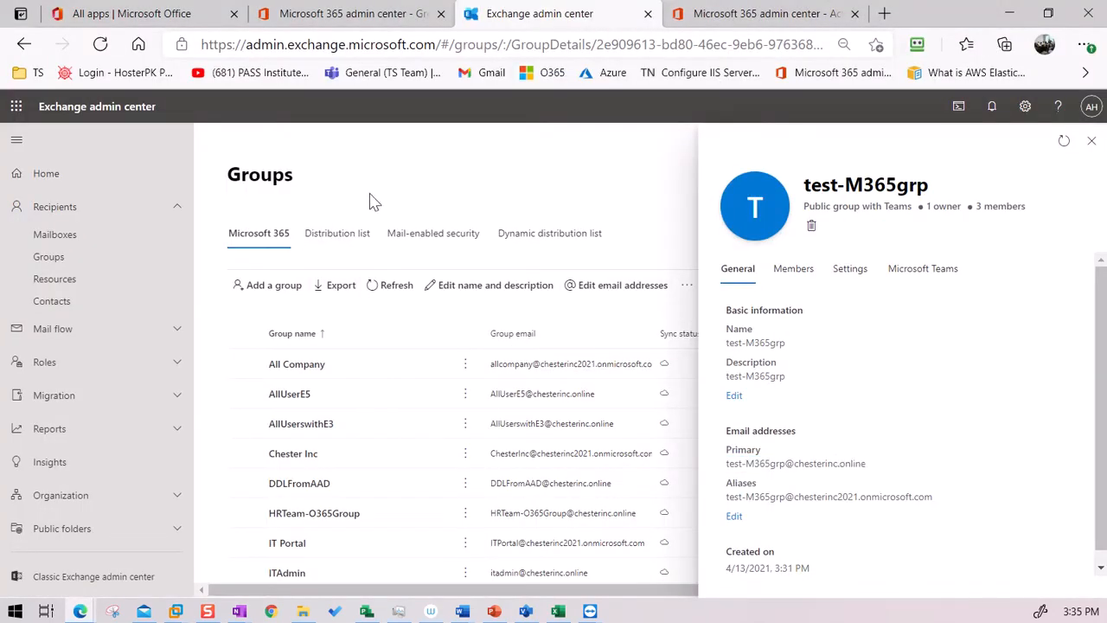
Step: From the Distribution list tab, start a new group of the Distribution type and continue to basics
click(352, 249)
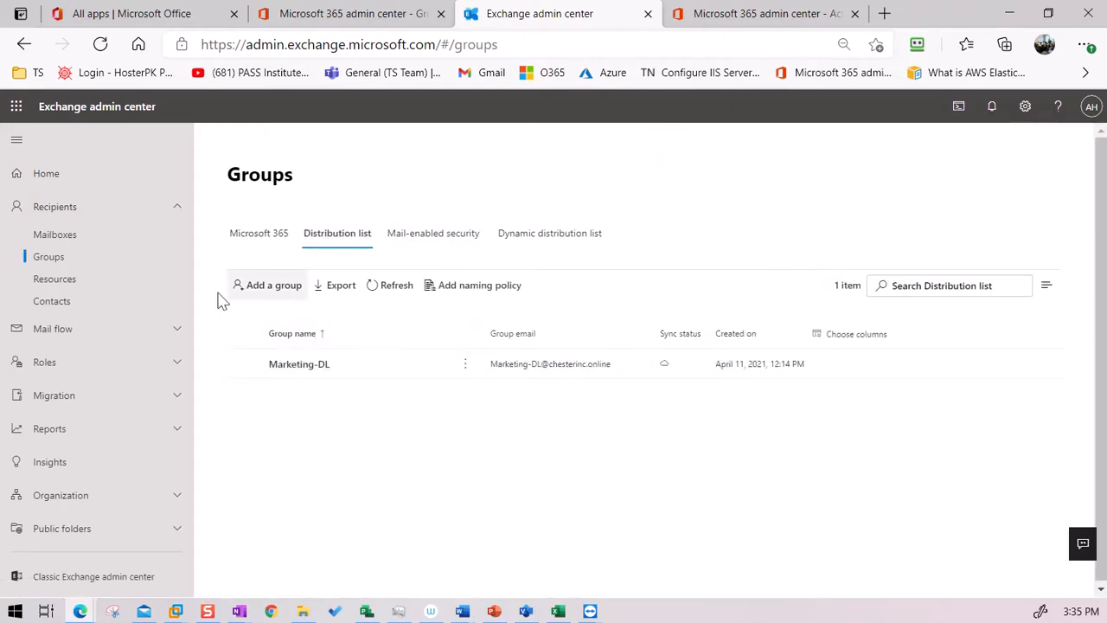
click(275, 286)
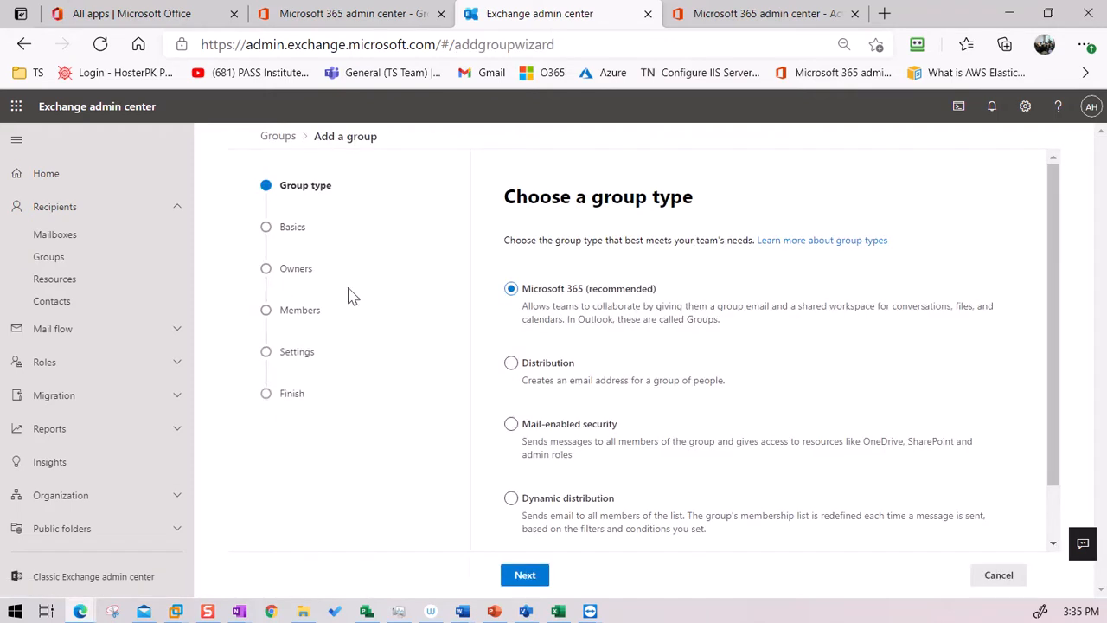
click(513, 368)
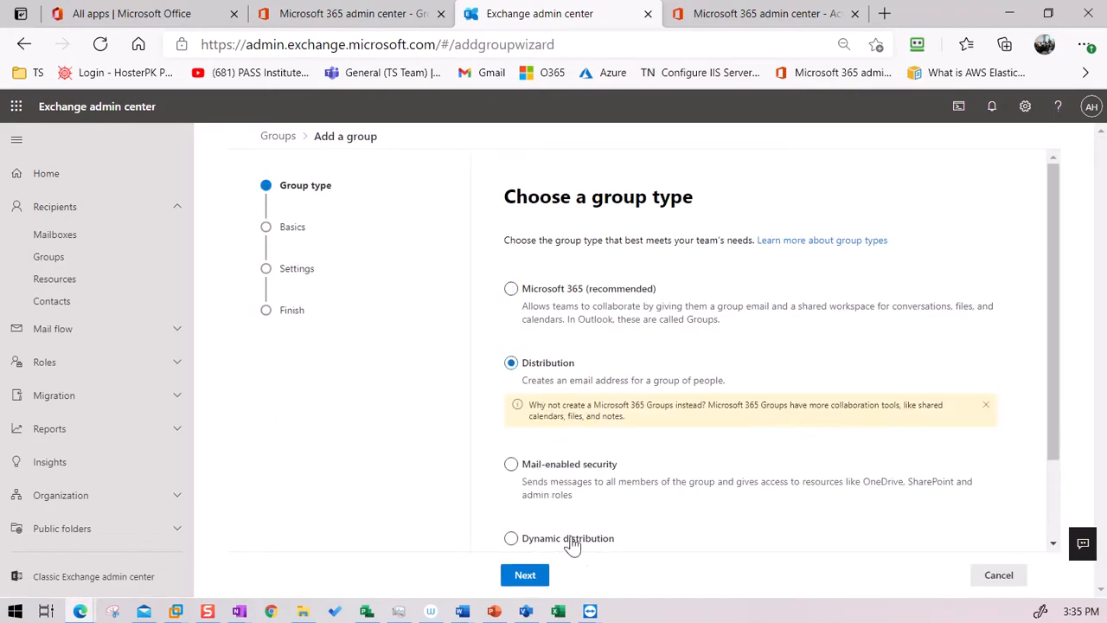
click(525, 575)
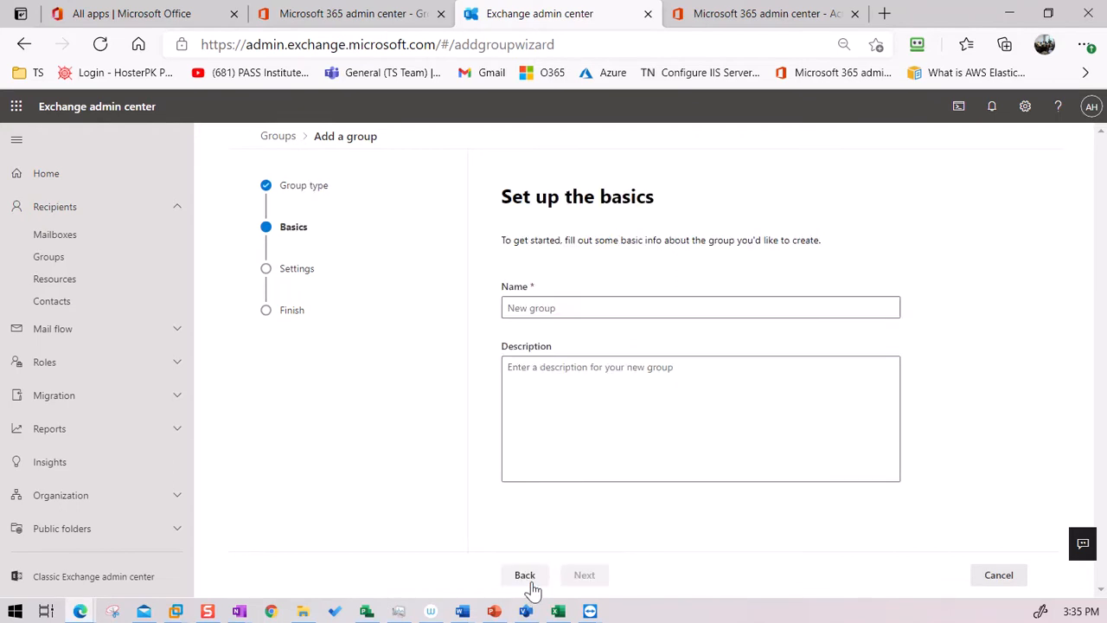
Step: Name the distribution list test-finance-dl and copy the name
click(572, 310)
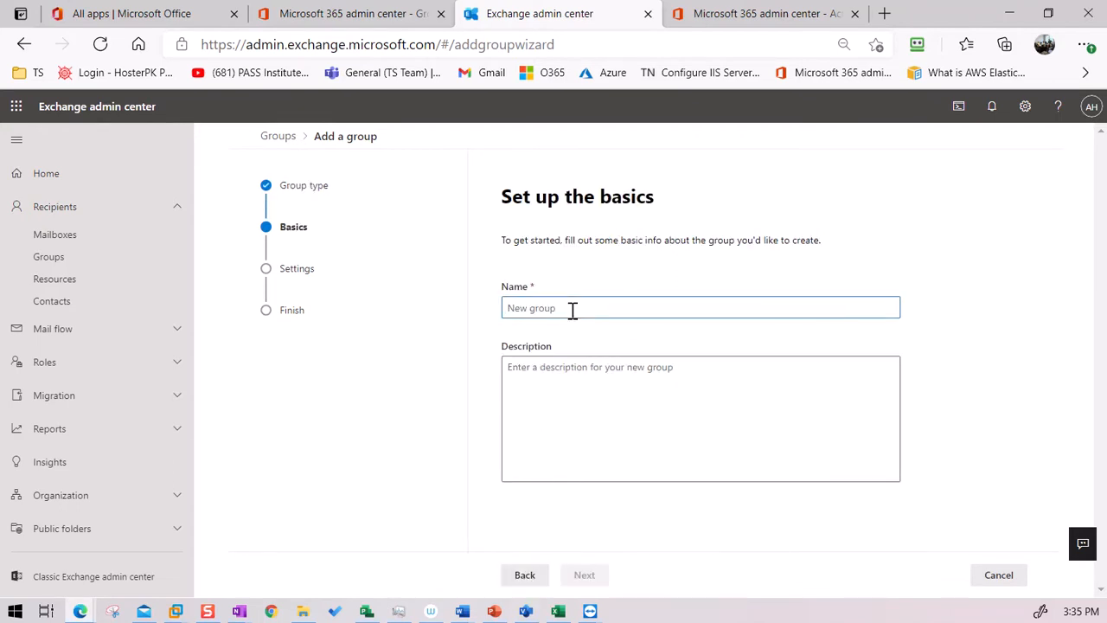
text(test)
text(l)
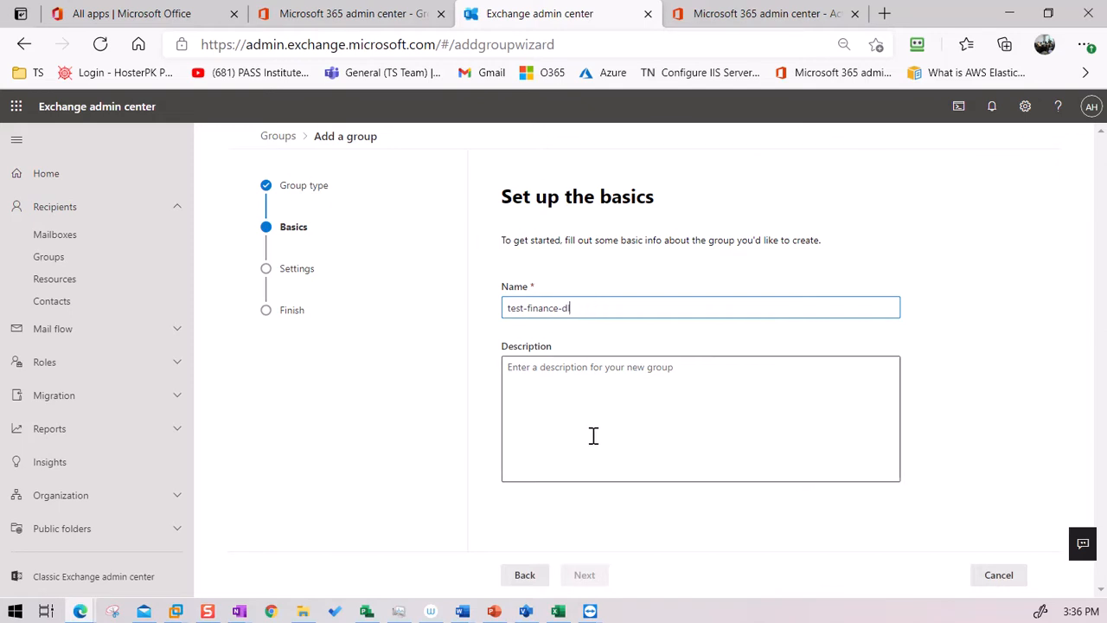
key(Tab)
click(584, 576)
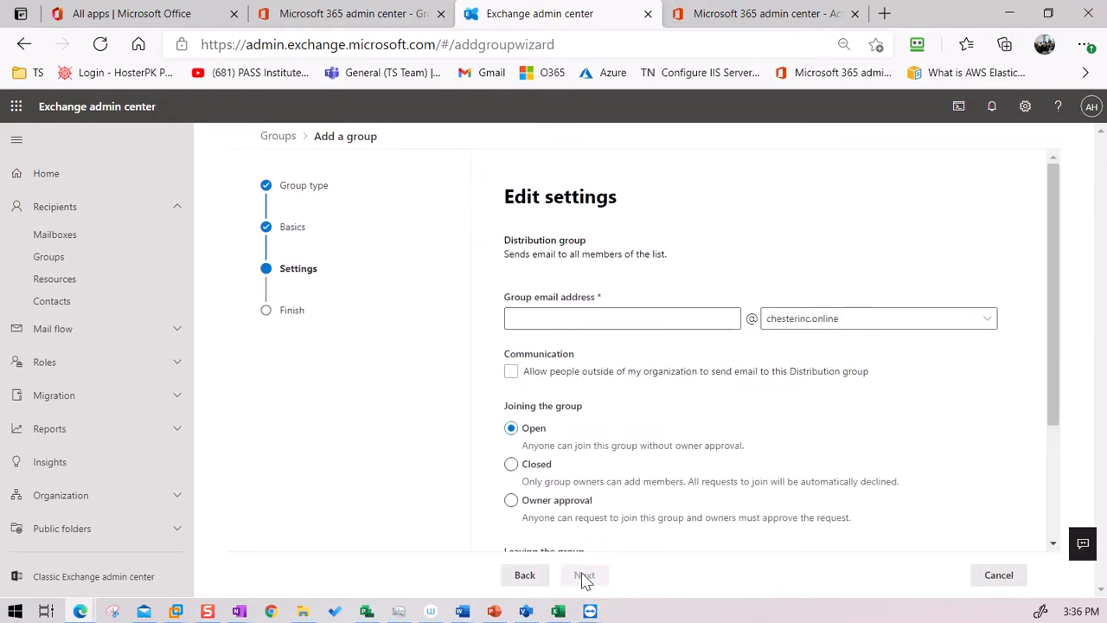
click(525, 577)
drag(586, 310, 467, 317)
key(ctrl+c)
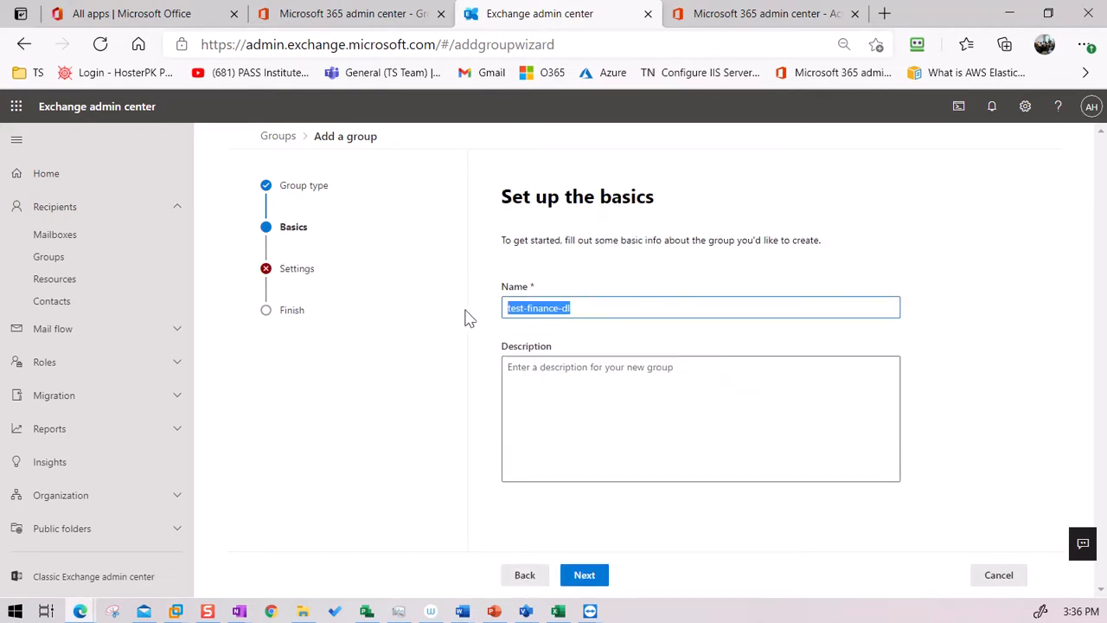
Step: Paste test-finance-dl as the group email address, create the group, and close the wizard
click(586, 578)
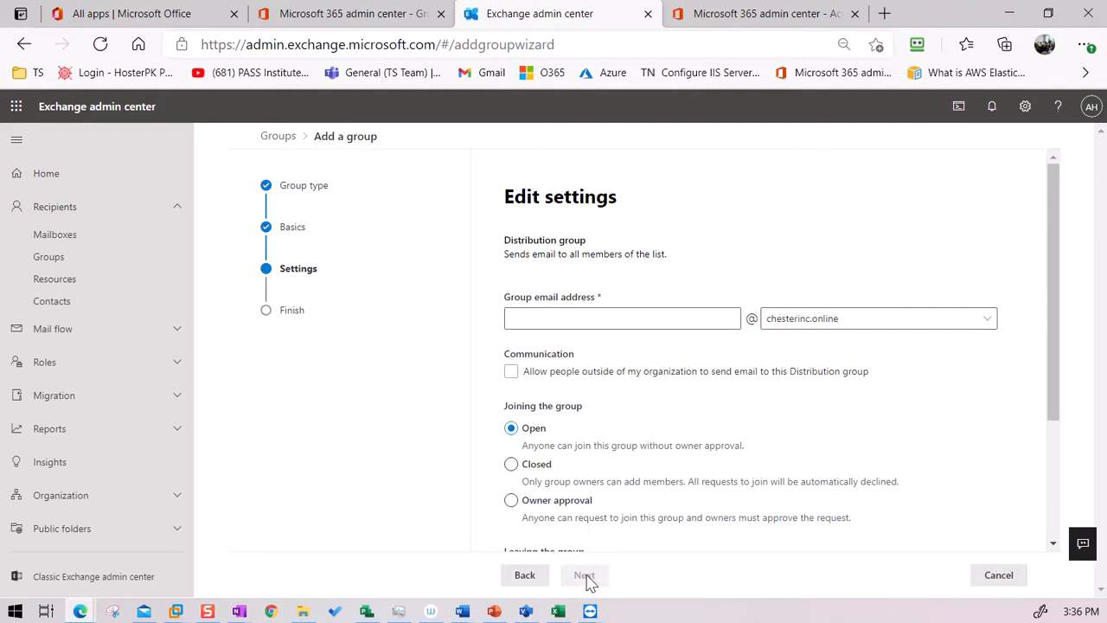
click(578, 317)
key(ctrl+v)
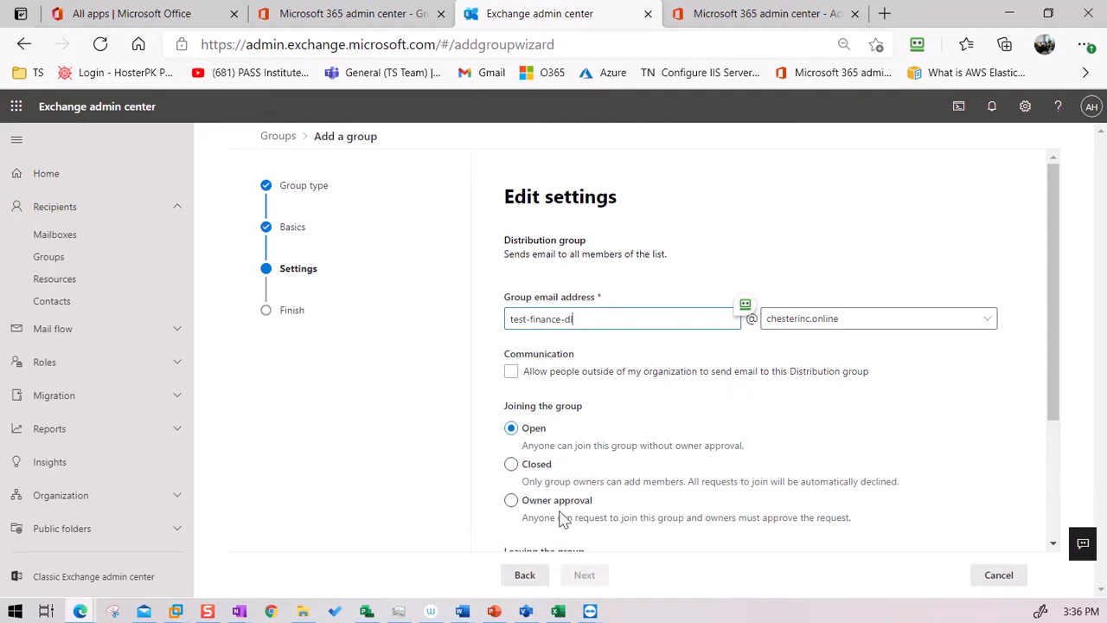
scroll(571, 510, down, 3)
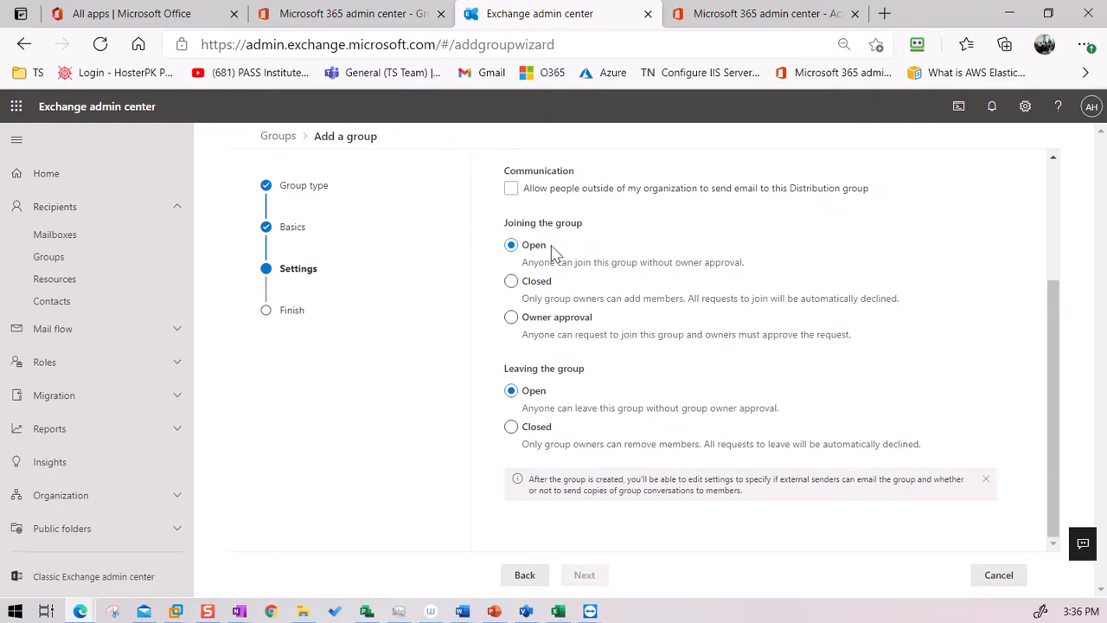
click(670, 515)
click(590, 580)
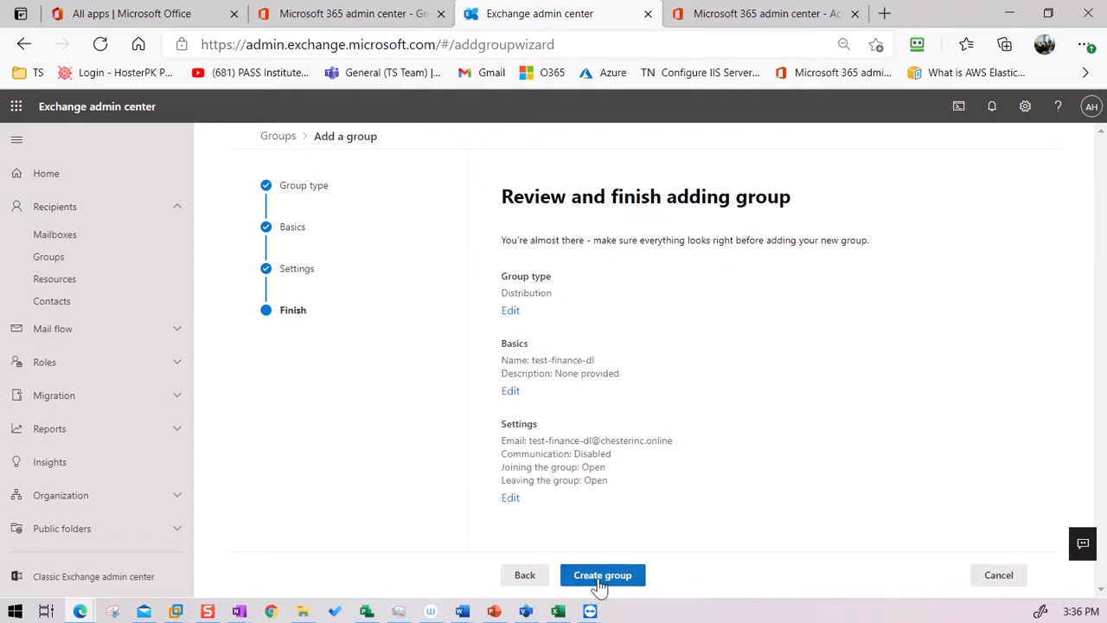
click(597, 586)
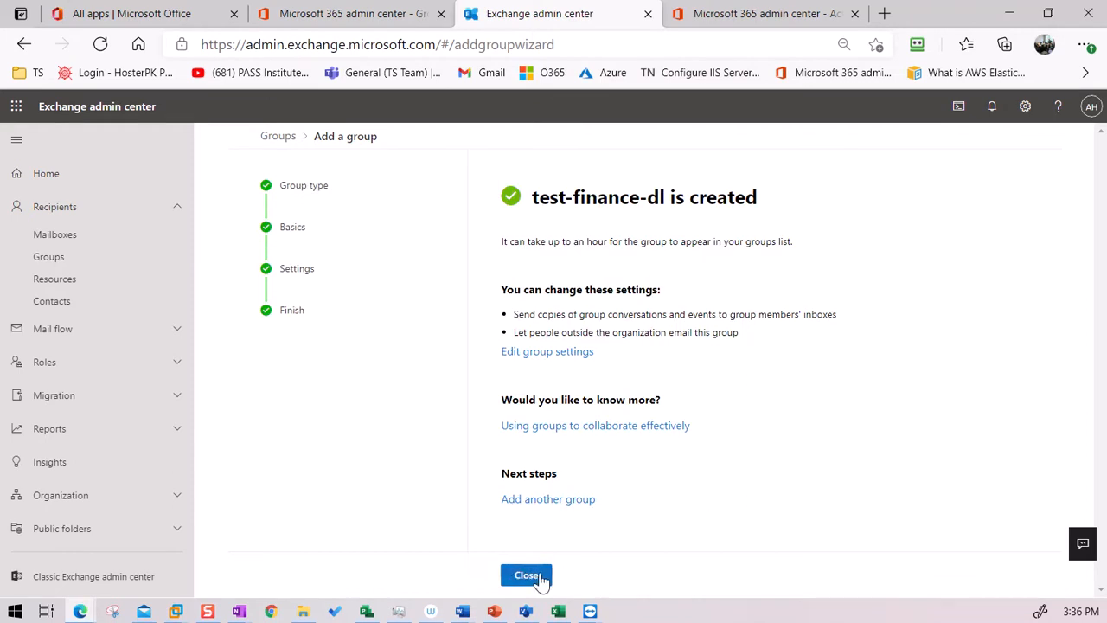
click(537, 577)
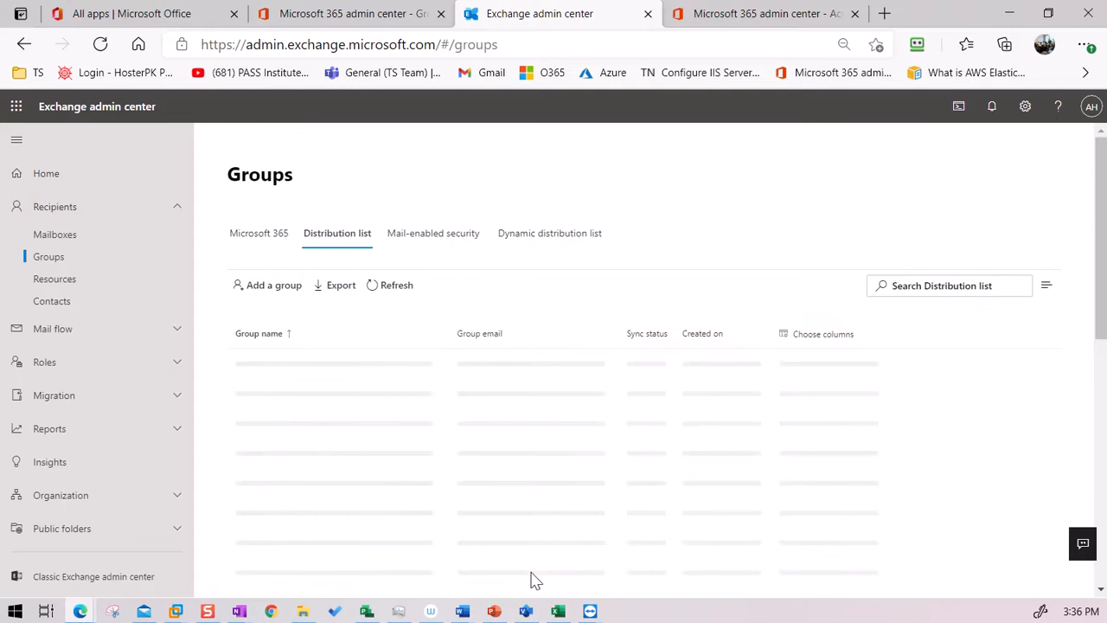
Step: Switch to the Mail-enabled security list and start adding a new group
click(450, 245)
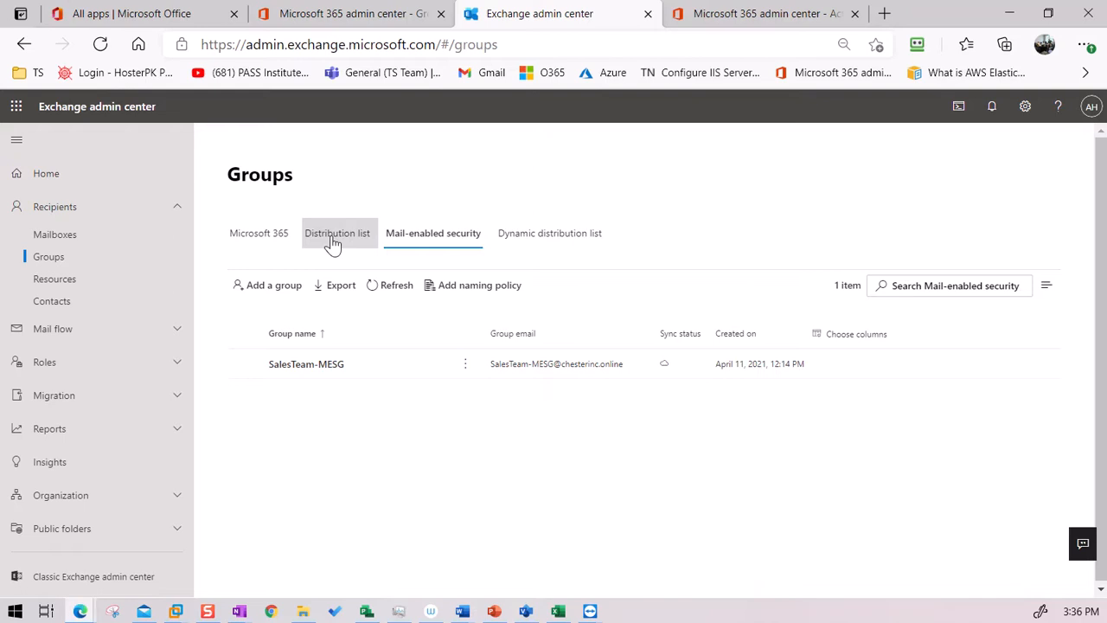
click(274, 287)
Step: Choose the Mail-enabled security type, name the group test-hr-mesg, and copy the name
click(553, 430)
click(529, 579)
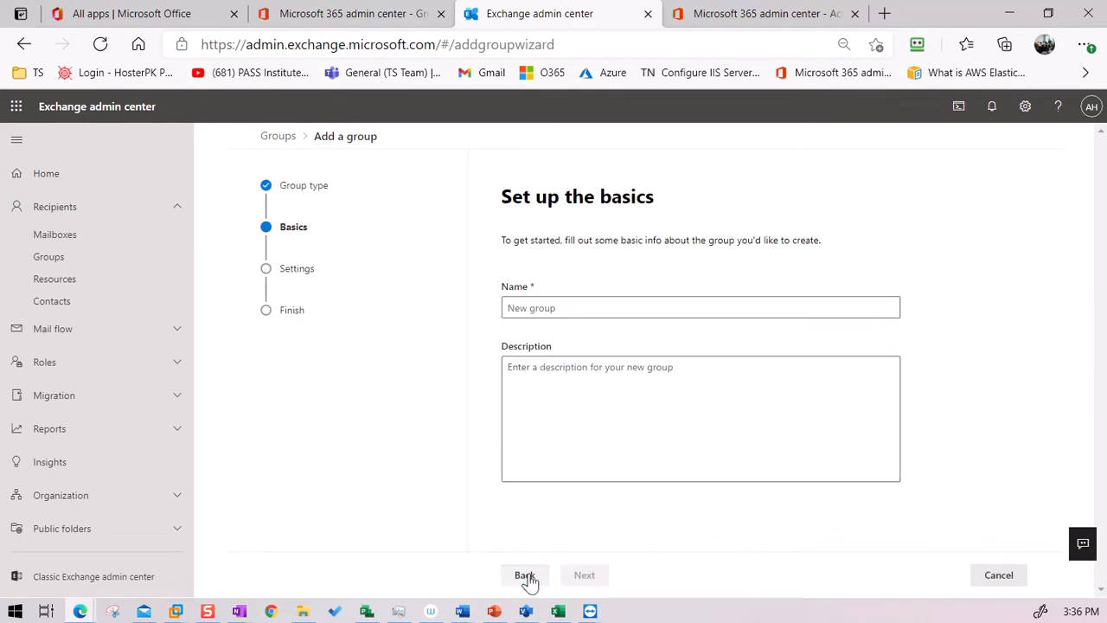
click(550, 304)
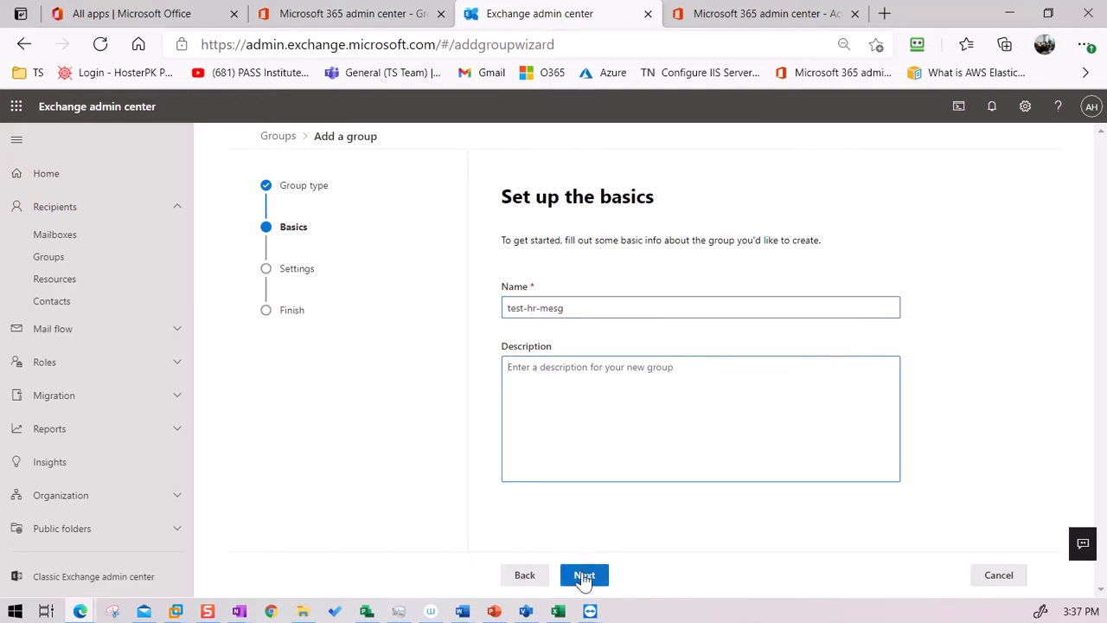
click(585, 574)
click(522, 575)
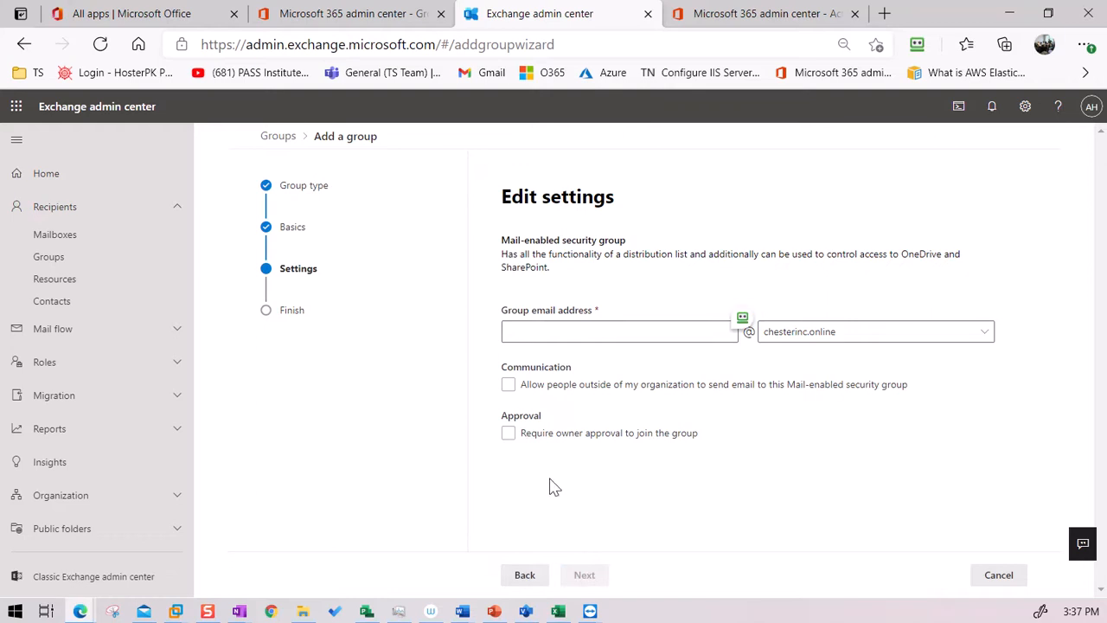
drag(579, 316, 449, 310)
click(584, 577)
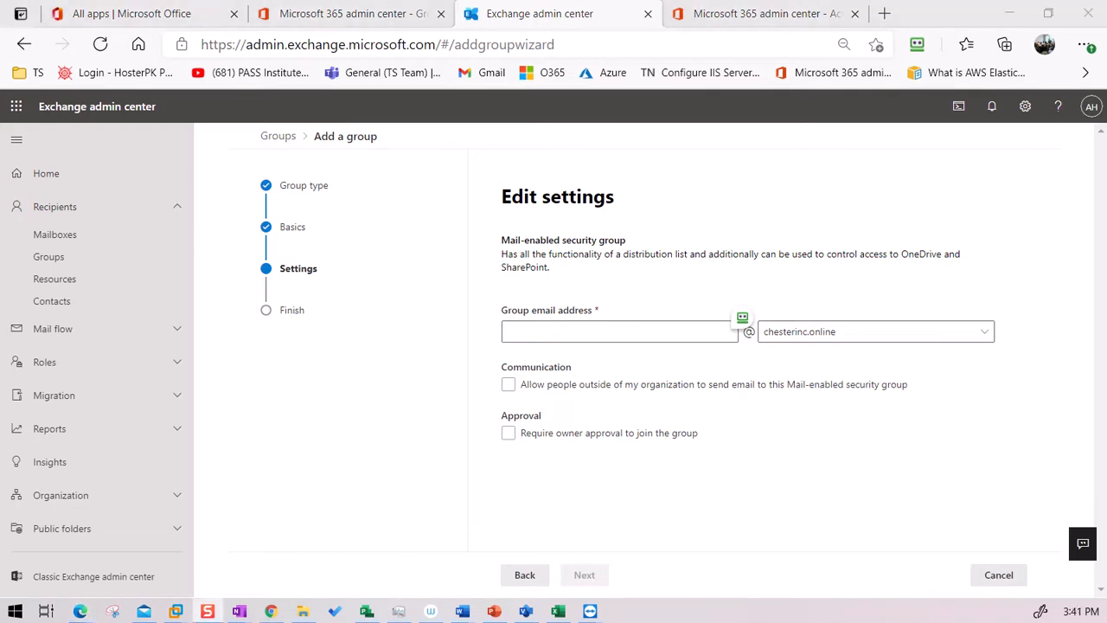
Step: Paste test-hr-mesg as the group email address, create the group, and close the confirmation
click(570, 332)
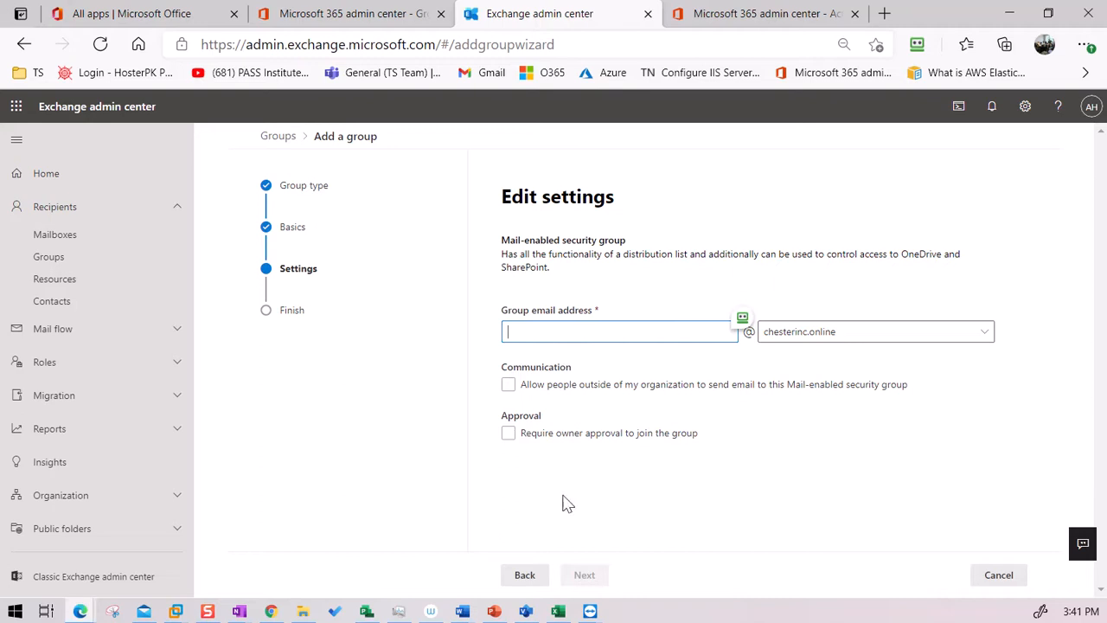
click(525, 574)
triple_click(560, 309)
key(ctrl+c)
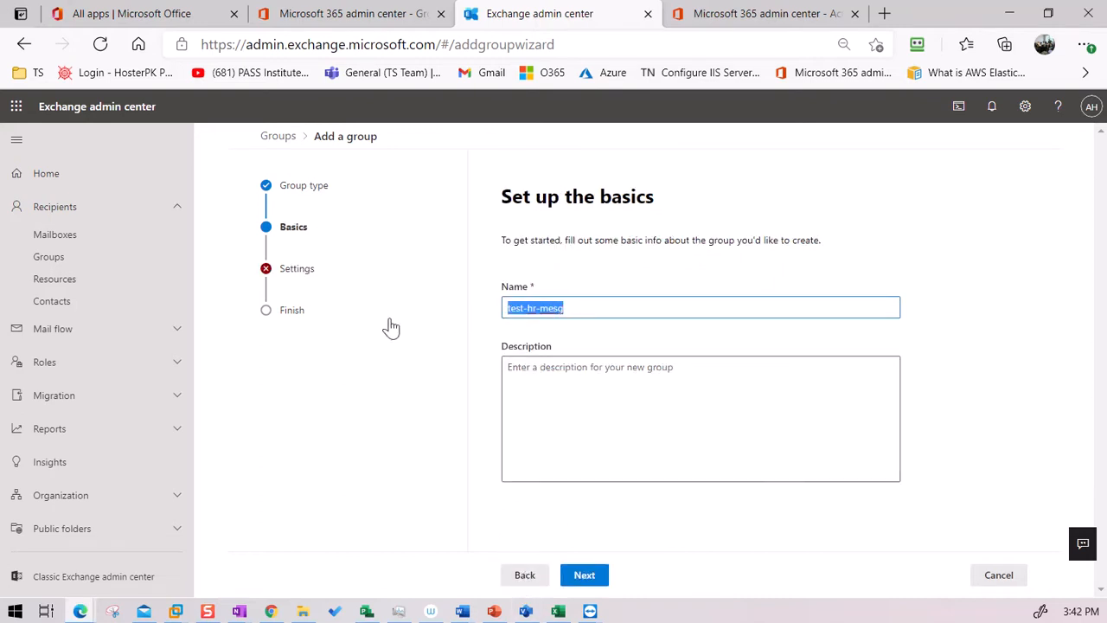
click(584, 575)
click(573, 335)
key(ctrl+v)
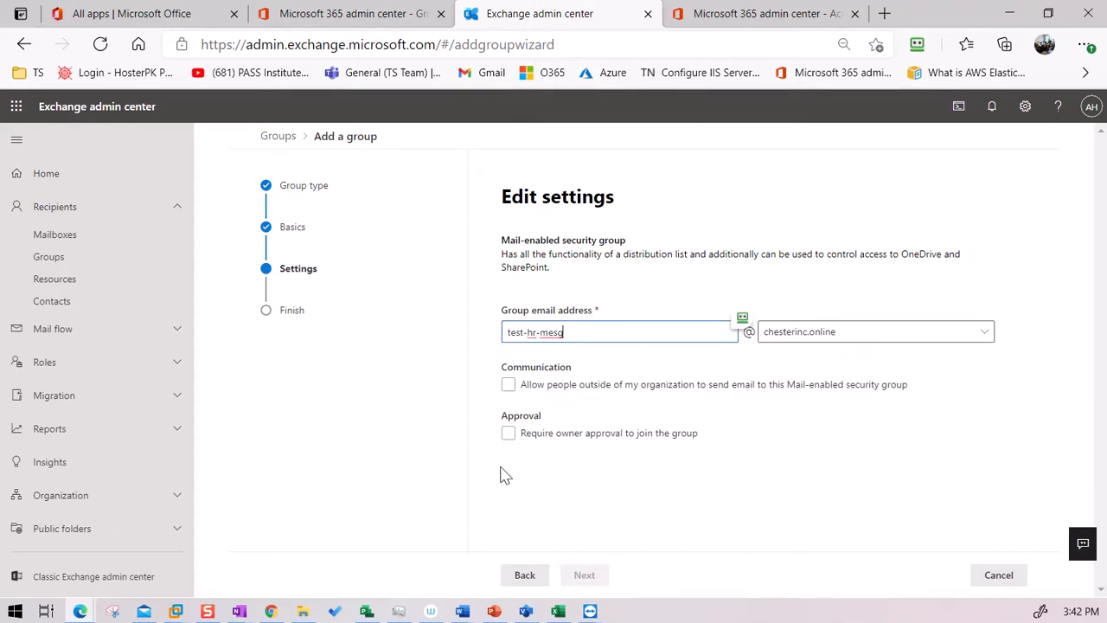
click(630, 487)
click(587, 581)
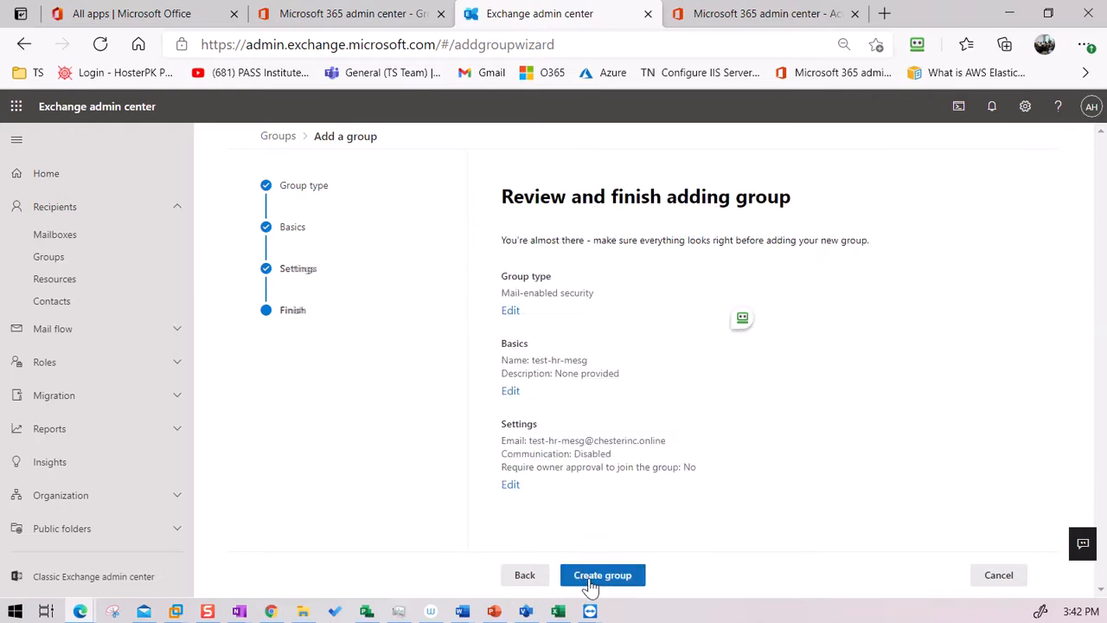
click(593, 584)
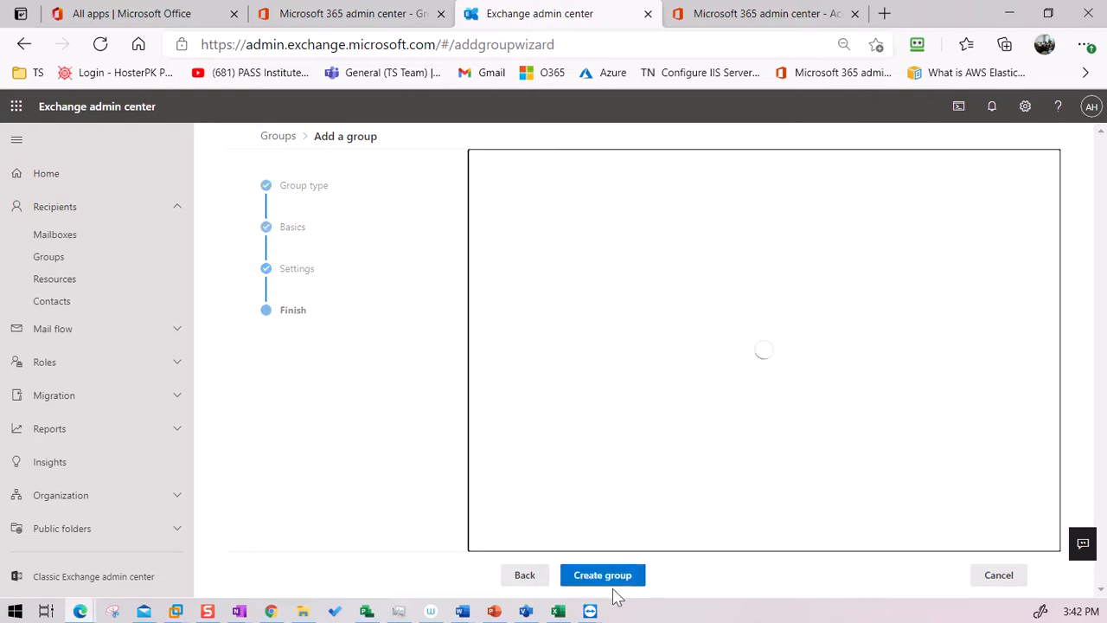
click(525, 581)
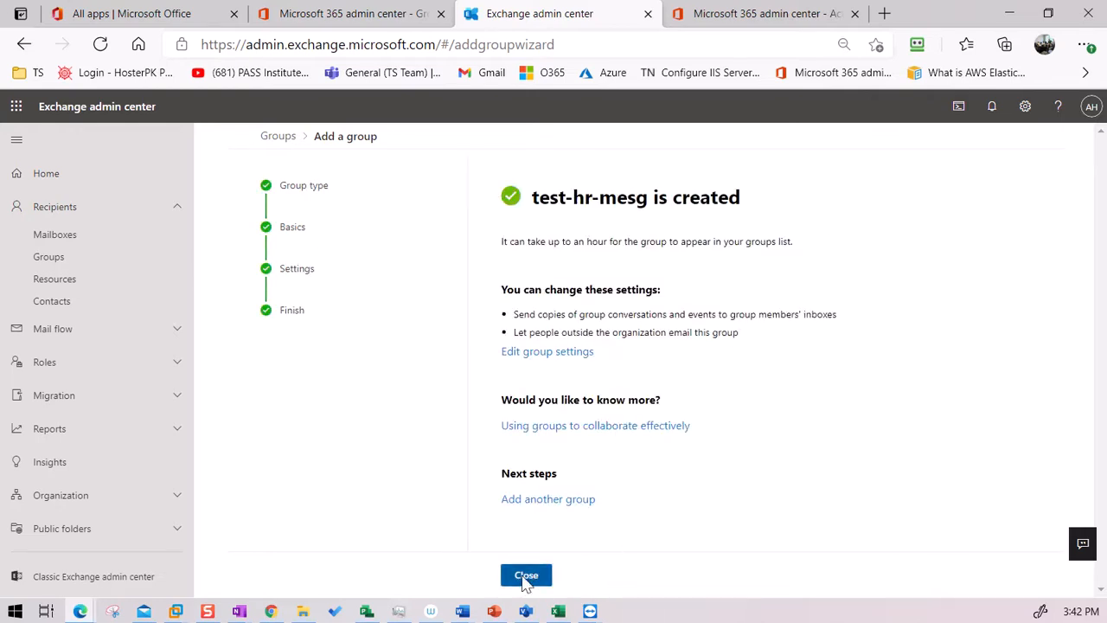